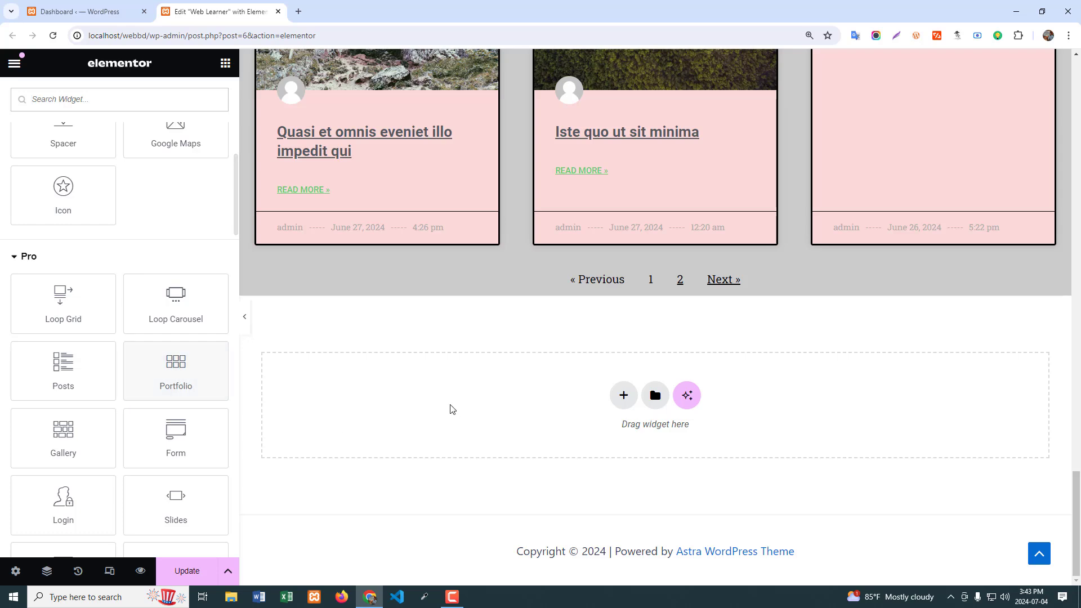
# Step: Add a single-column flexbox container below the posts section and place a Heading widget in it with the title "Portfolio"
pyautogui.click(624, 395)
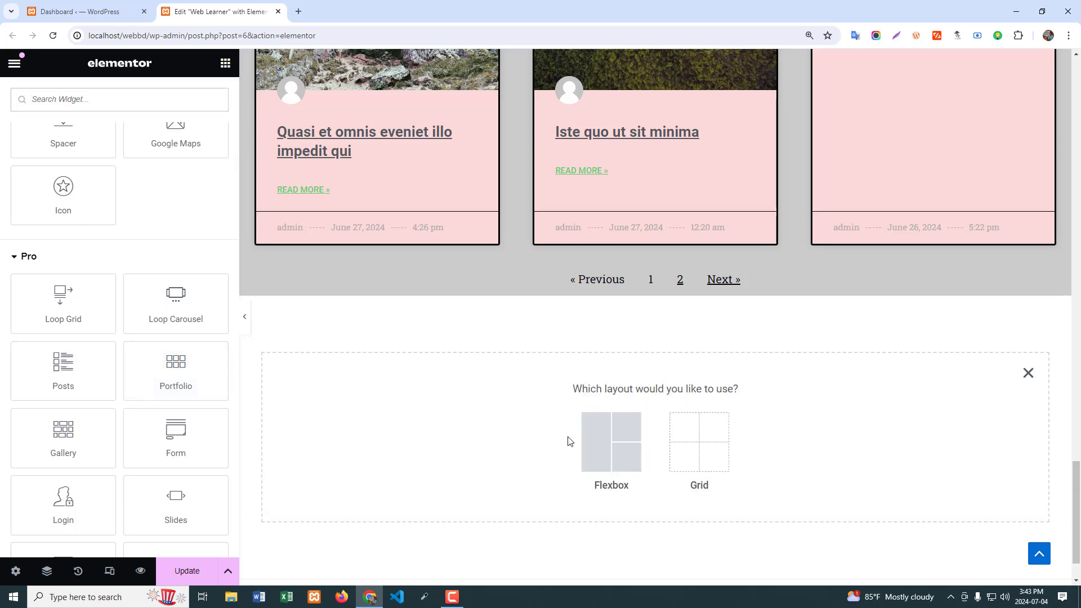
pyautogui.click(597, 439)
pyautogui.click(475, 440)
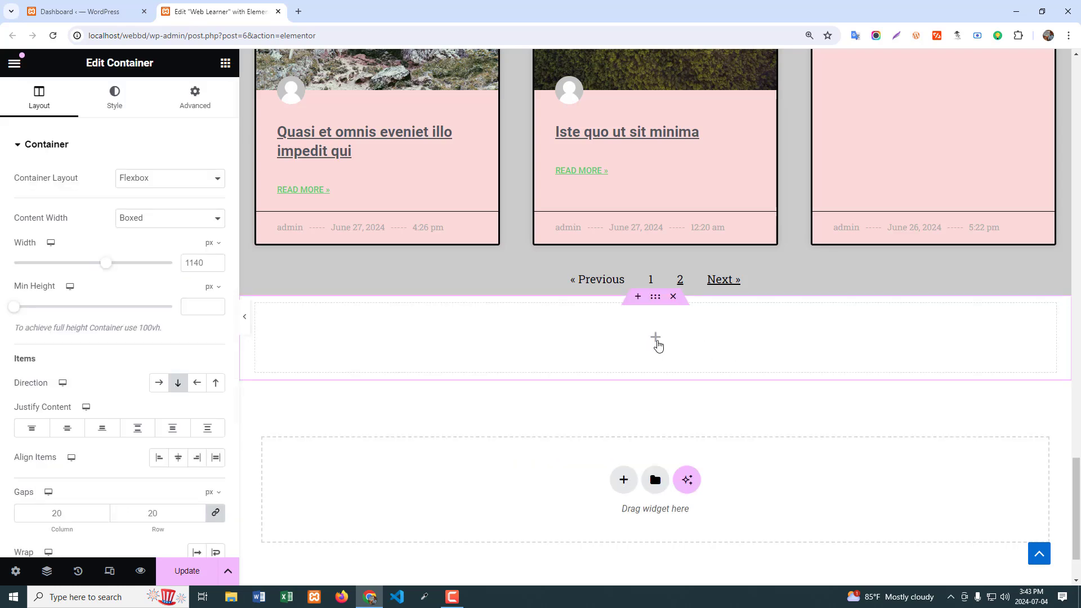
pyautogui.click(657, 341)
pyautogui.moveTo(63, 377); pyautogui.dragTo(615, 353)
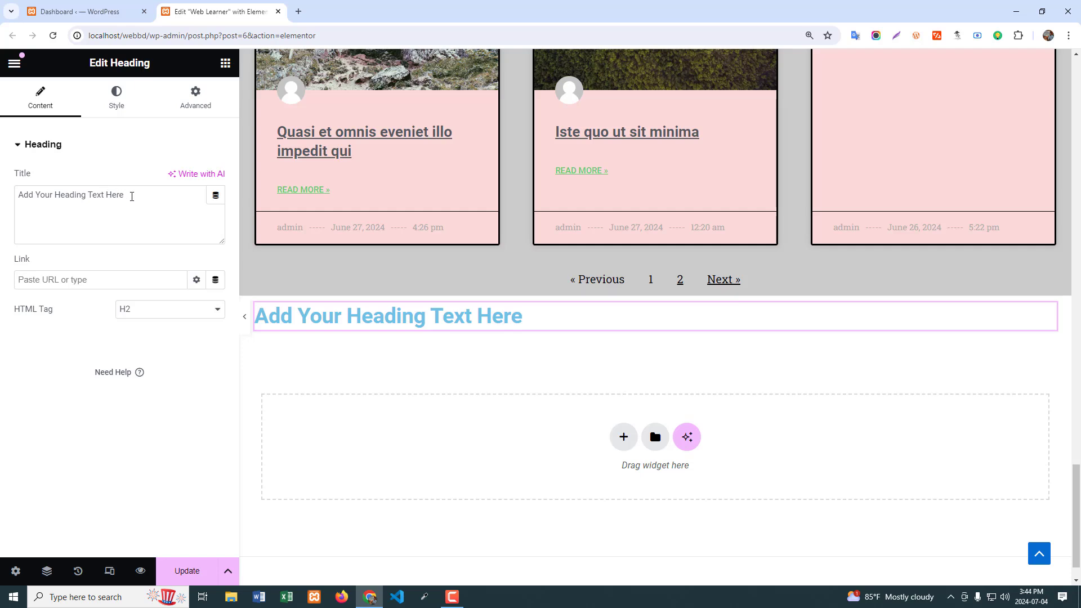
pyautogui.moveTo(132, 196); pyautogui.dragTo(2, 200)
pyautogui.write('Portfolio')
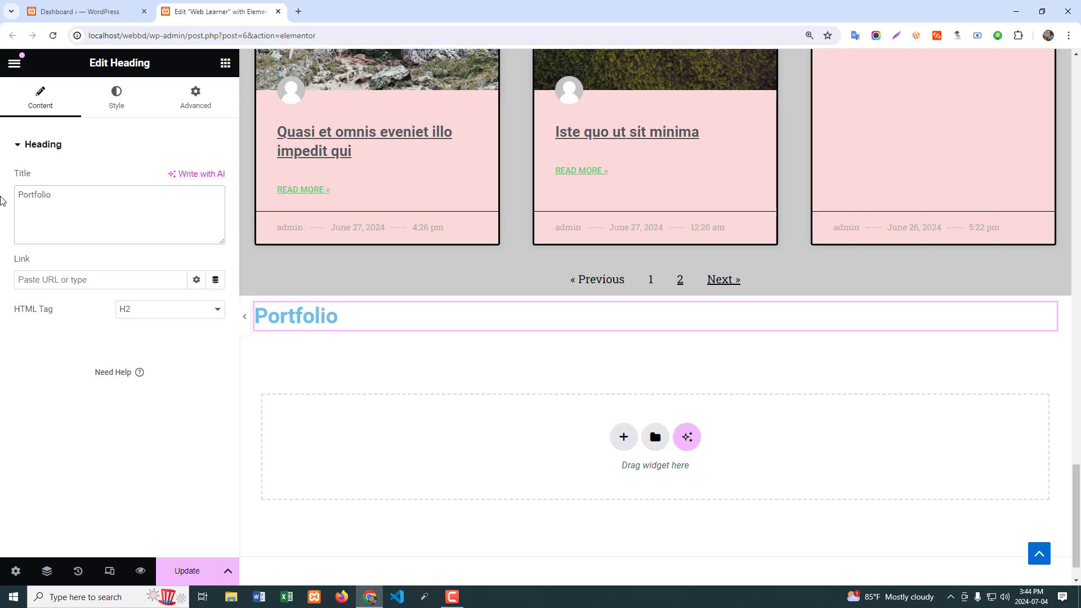
# Step: Center the Portfolio heading and change its text color to a brighter blue
pyautogui.click(112, 104)
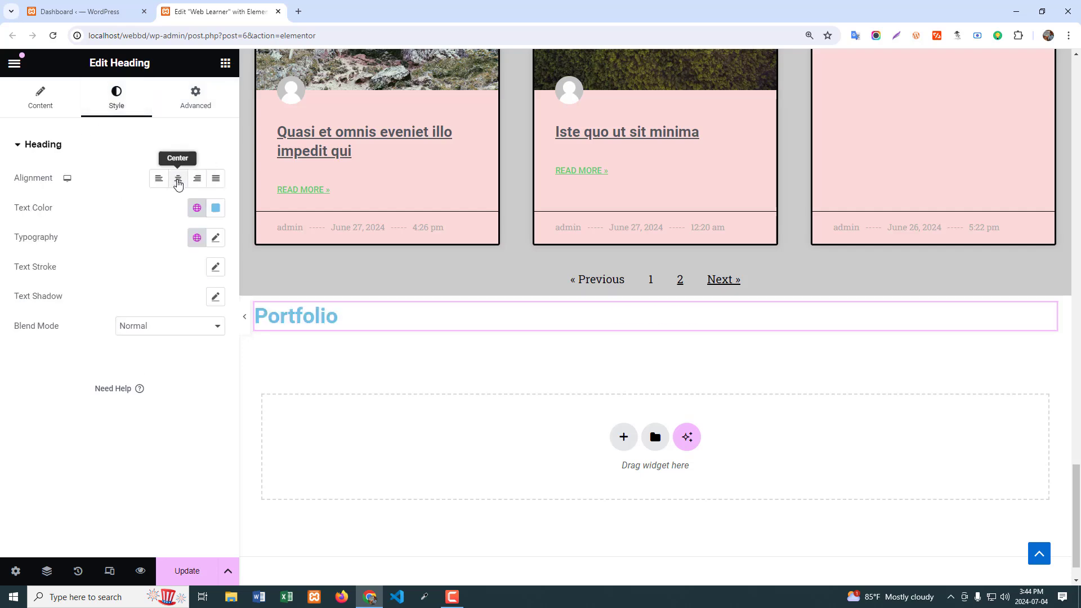
pyautogui.click(177, 178)
pyautogui.click(215, 208)
pyautogui.moveTo(219, 279); pyautogui.dragTo(298, 264)
pyautogui.click(70, 462)
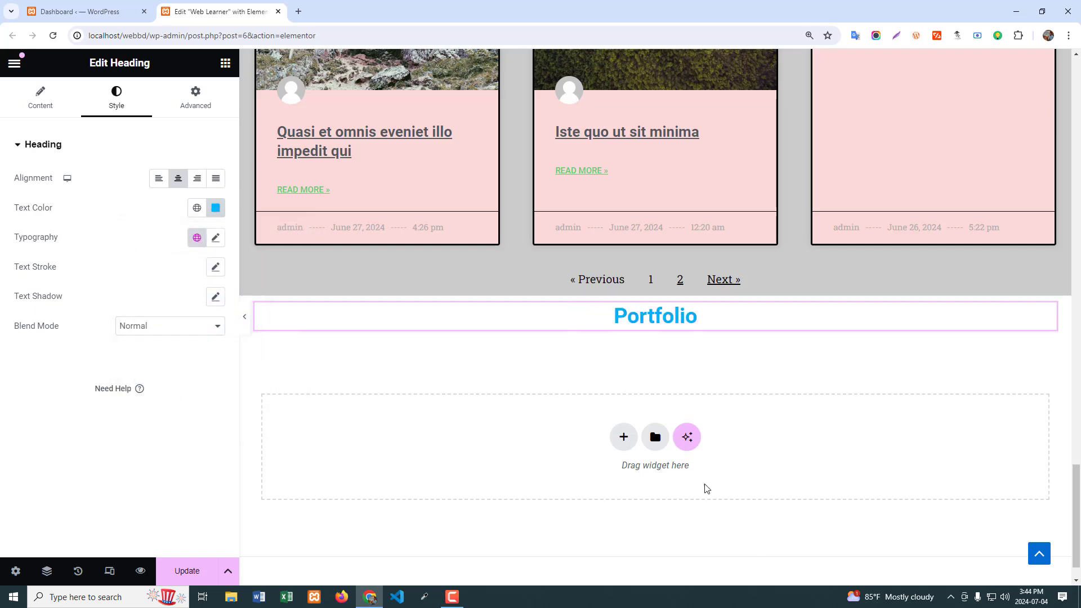
# Step: Add another single-column flexbox container below the heading and insert the Portfolio widget into it
pyautogui.click(623, 437)
pyautogui.click(609, 491)
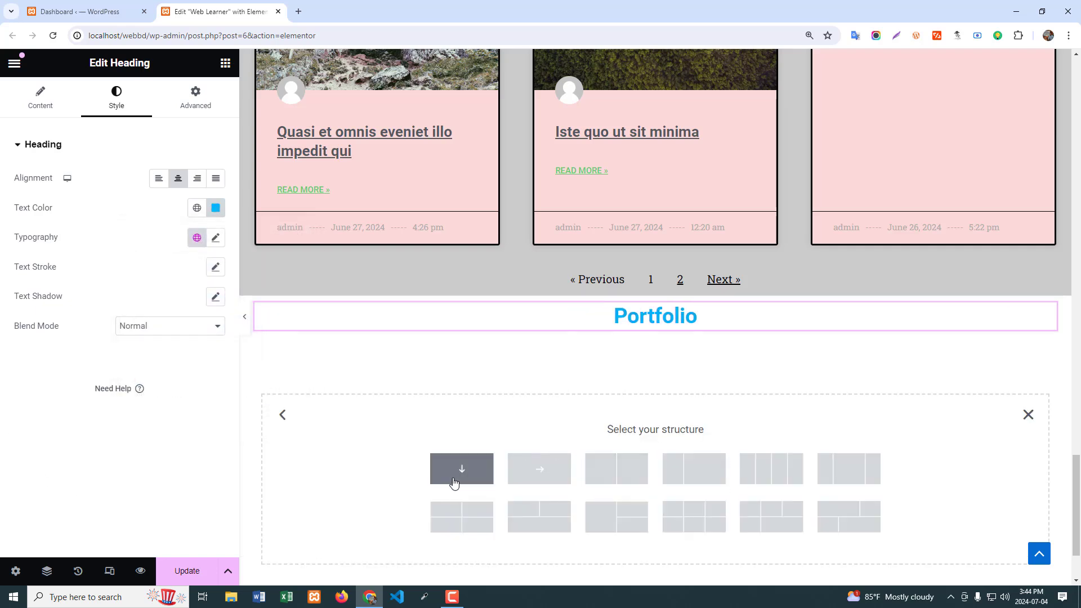
pyautogui.click(453, 482)
pyautogui.click(656, 381)
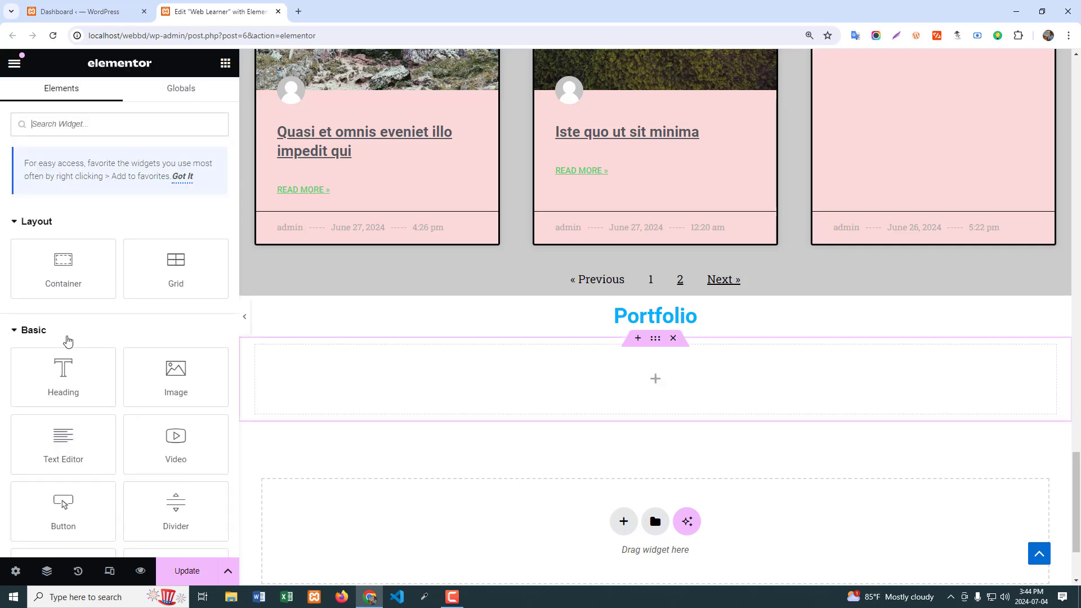
pyautogui.scroll(-7, 68, 340)
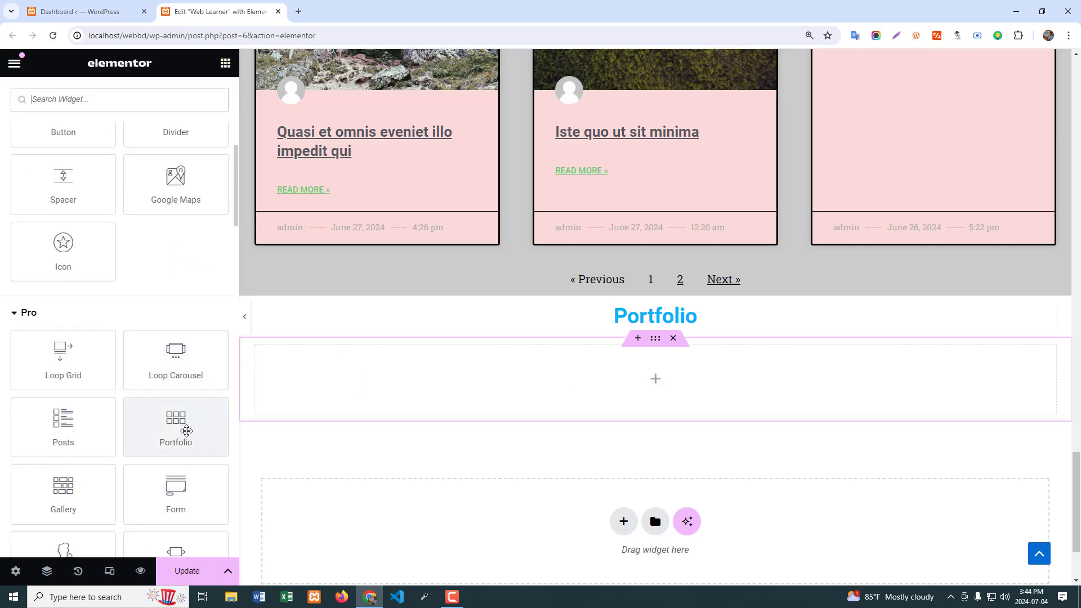
pyautogui.moveTo(179, 426); pyautogui.dragTo(719, 393)
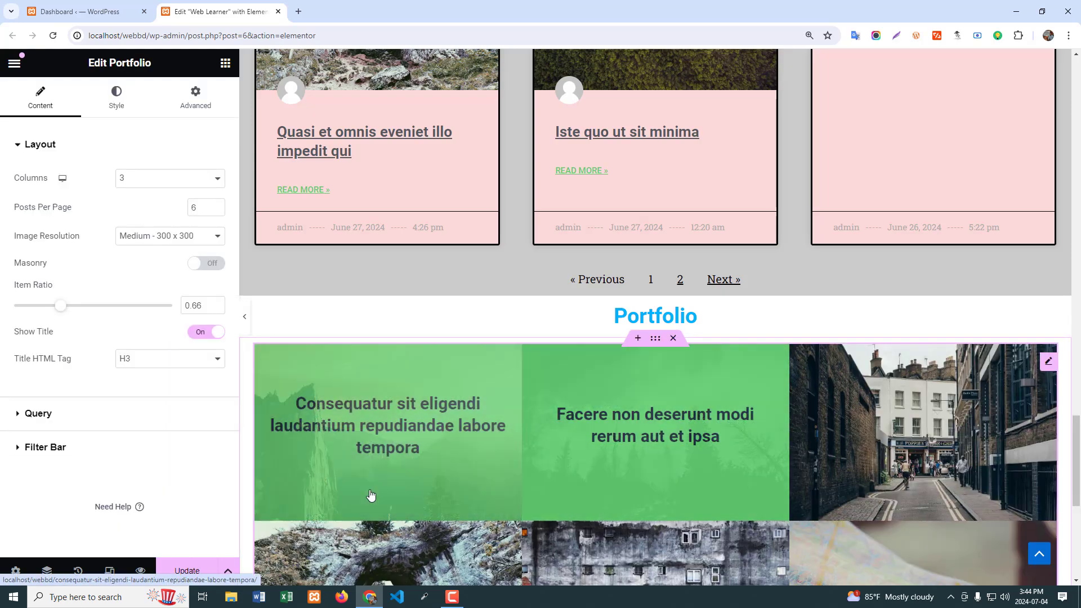
pyautogui.scroll(-4, 369, 494)
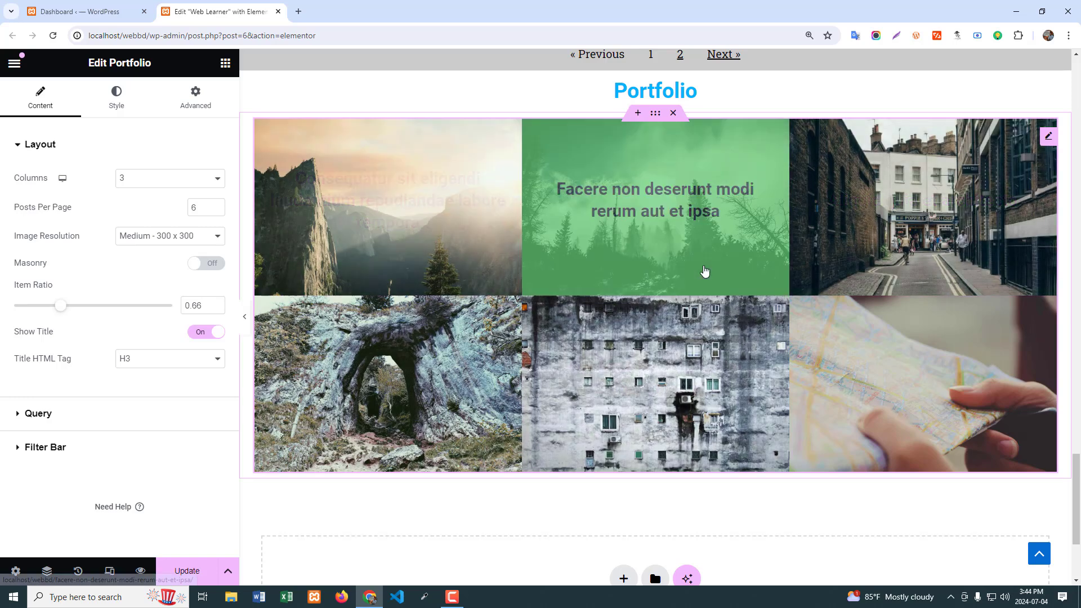
# Step: Examine the Portfolio widget's available query sources and the column counts offered in its layout settings
pyautogui.click(97, 426)
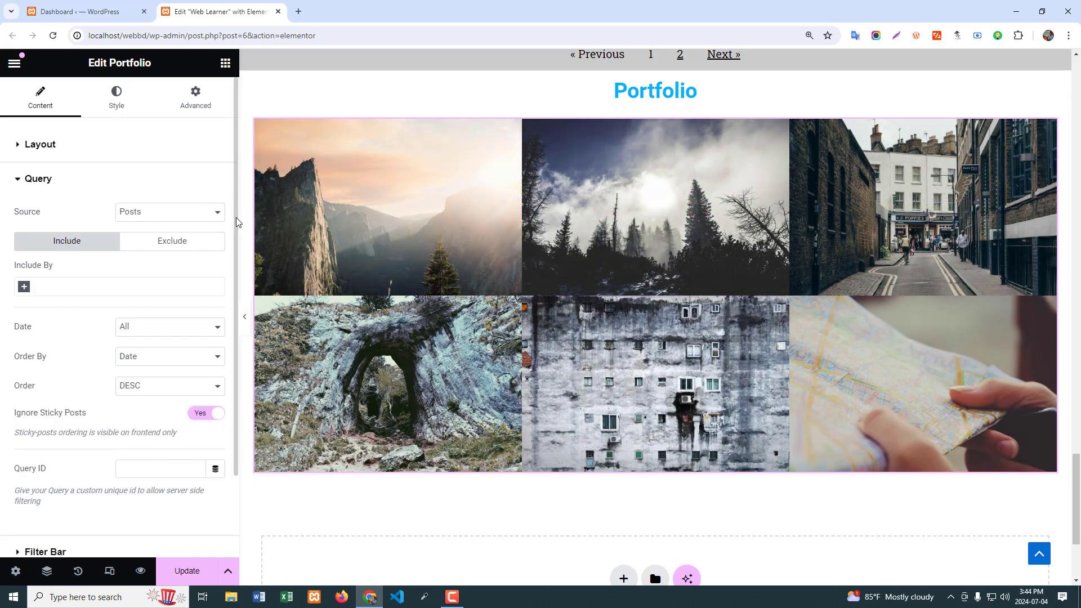
pyautogui.click(177, 218)
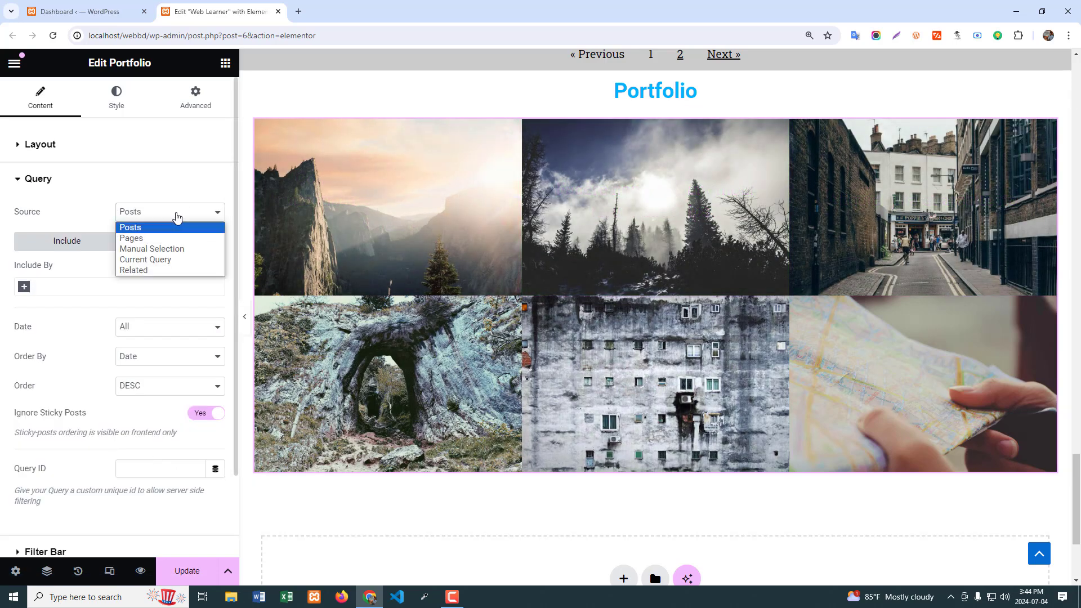
pyautogui.click(64, 215)
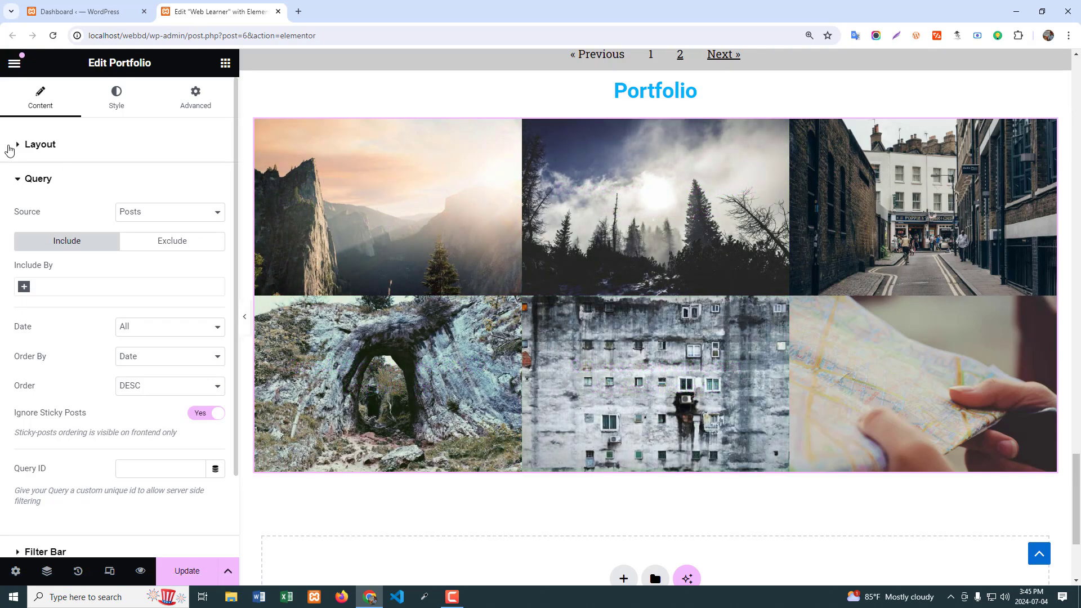
pyautogui.click(32, 148)
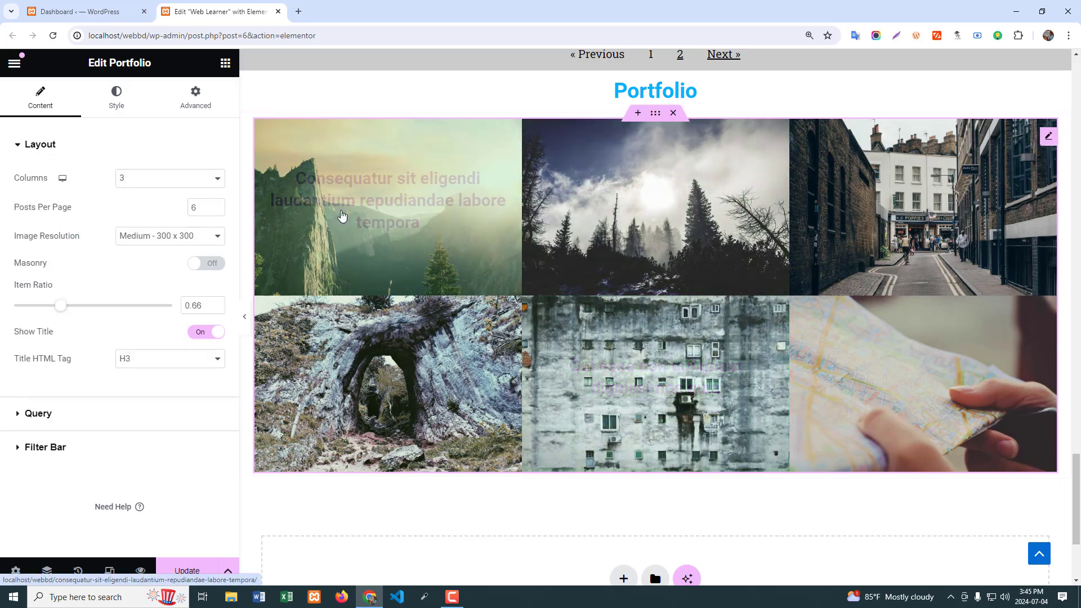
pyautogui.click(174, 187)
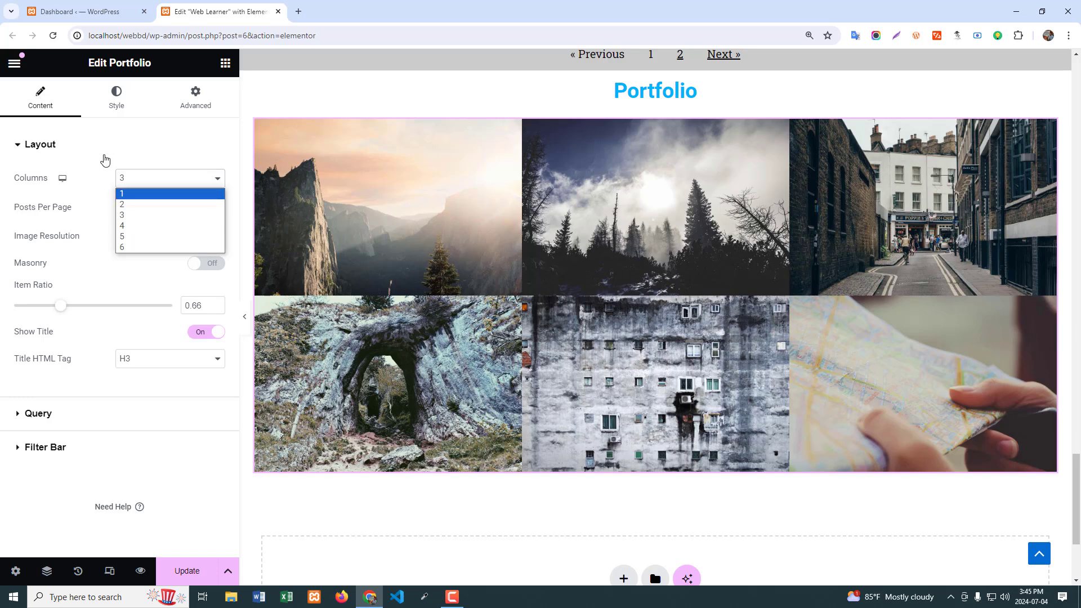
pyautogui.click(75, 151)
pyautogui.click(82, 160)
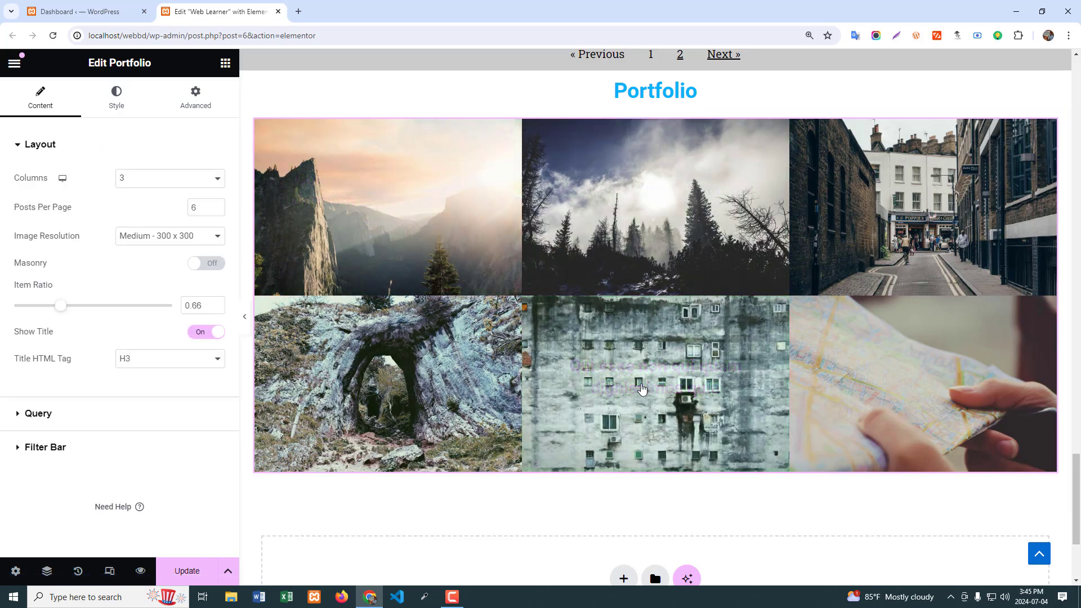
# Step: Set the portfolio's posts per page to 9 and its image resolution to Full
pyautogui.click(215, 206)
pyautogui.click(215, 206)
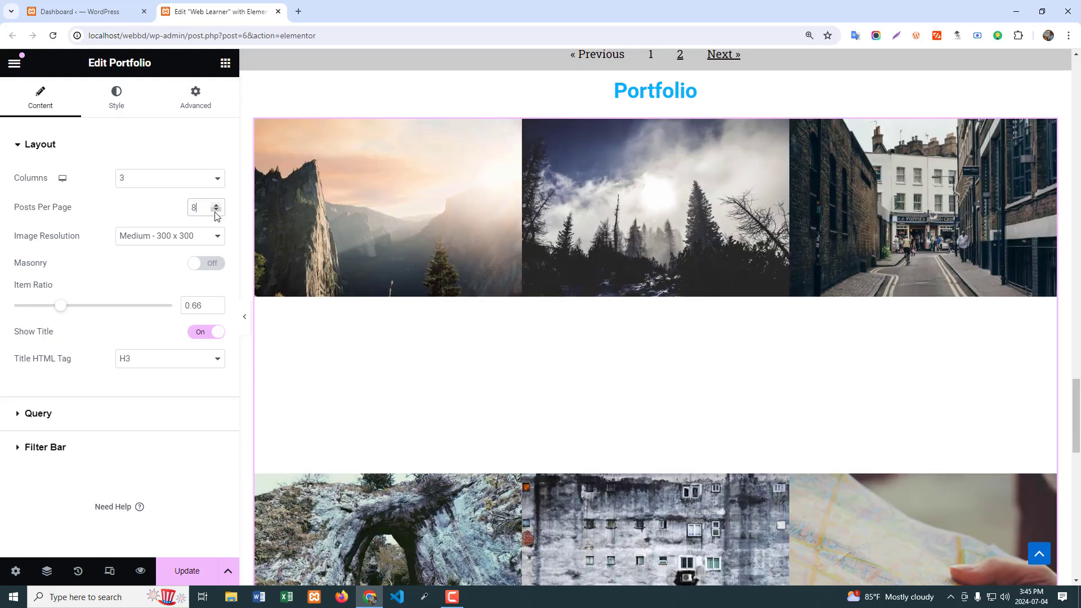
pyautogui.click(215, 211)
pyautogui.click(215, 212)
pyautogui.click(215, 206)
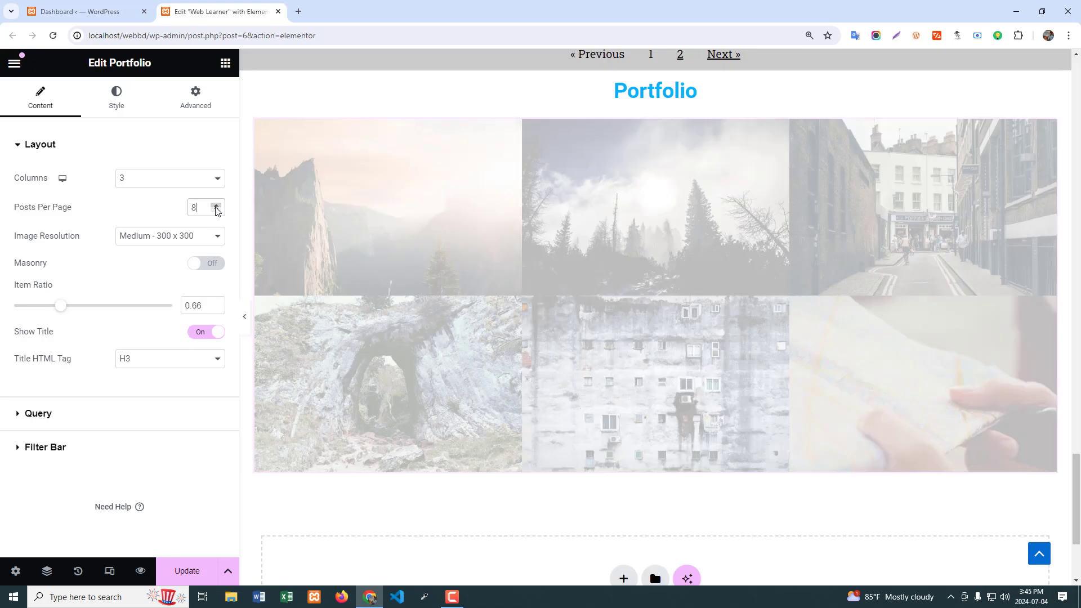
pyautogui.click(215, 206)
pyautogui.scroll(-4, 563, 355)
pyautogui.scroll(4, 551, 350)
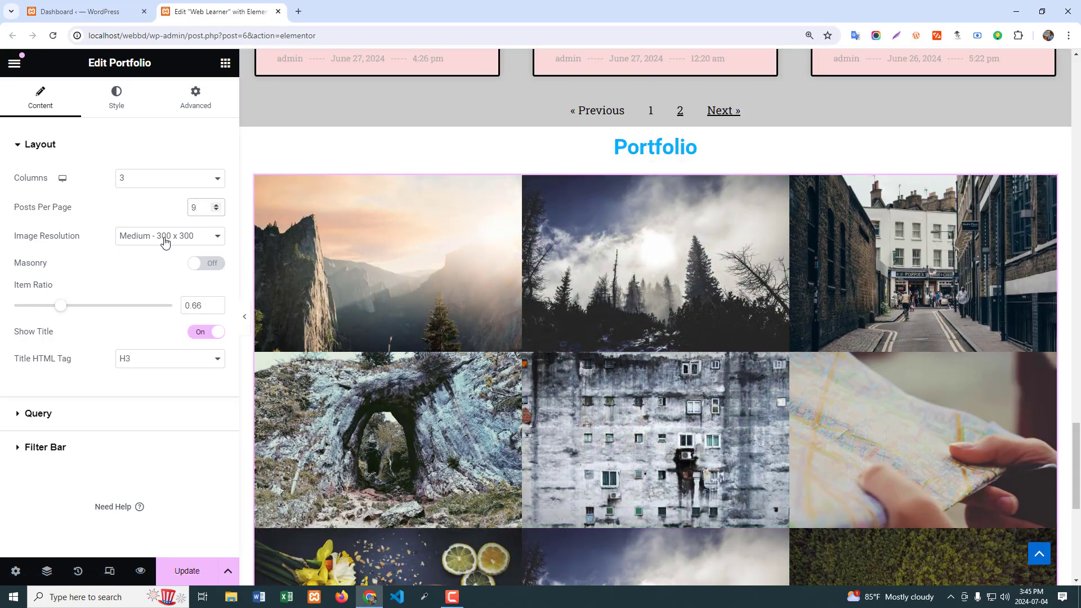
pyautogui.click(164, 238)
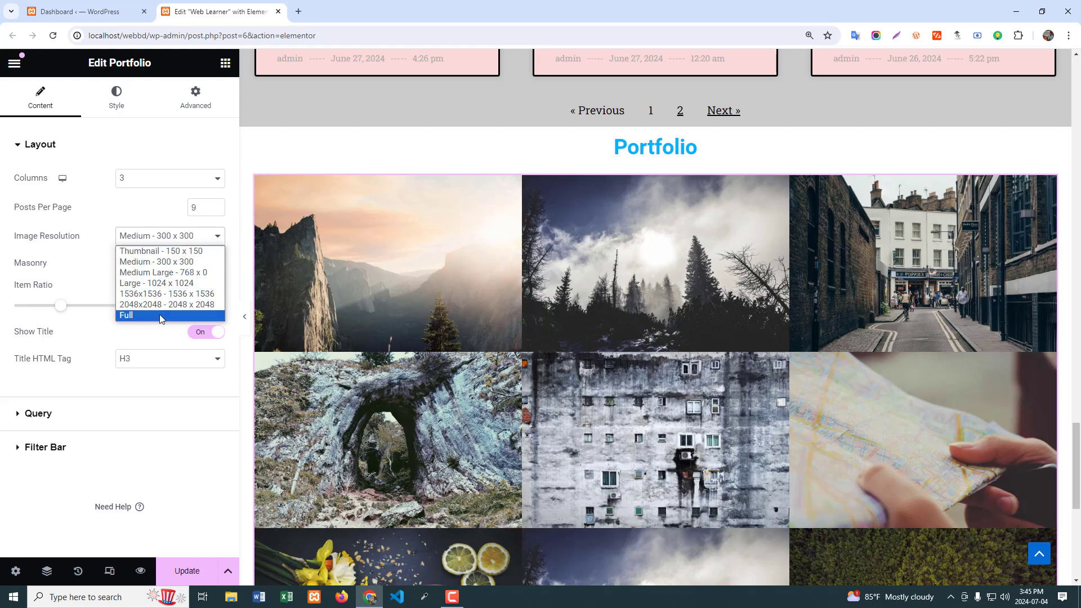
pyautogui.click(143, 314)
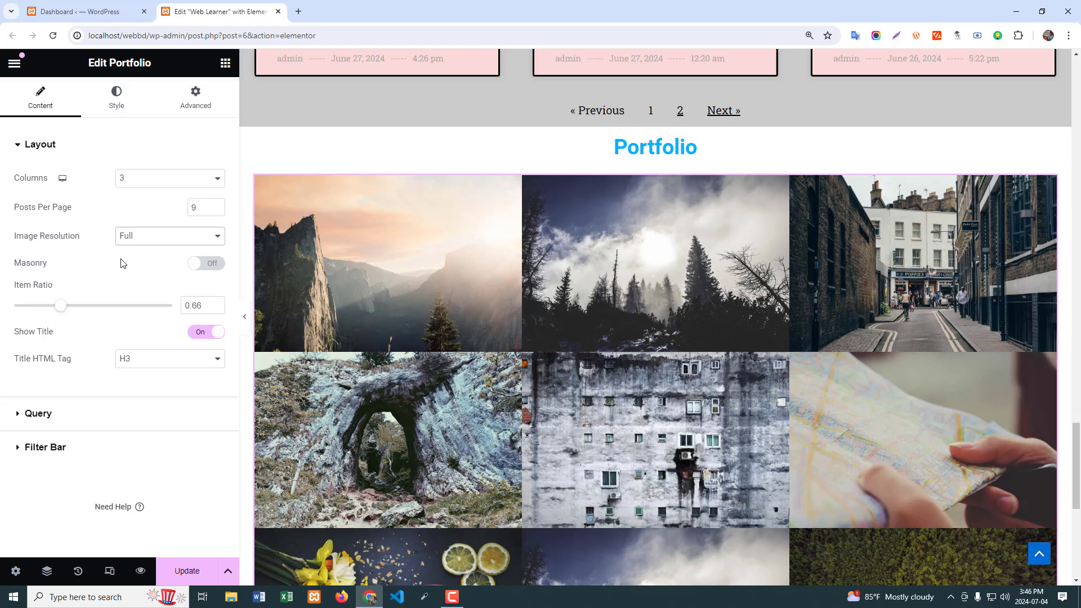
# Step: Switch the portfolio's masonry layout on and off to compare the grid, leaving masonry on
pyautogui.click(209, 264)
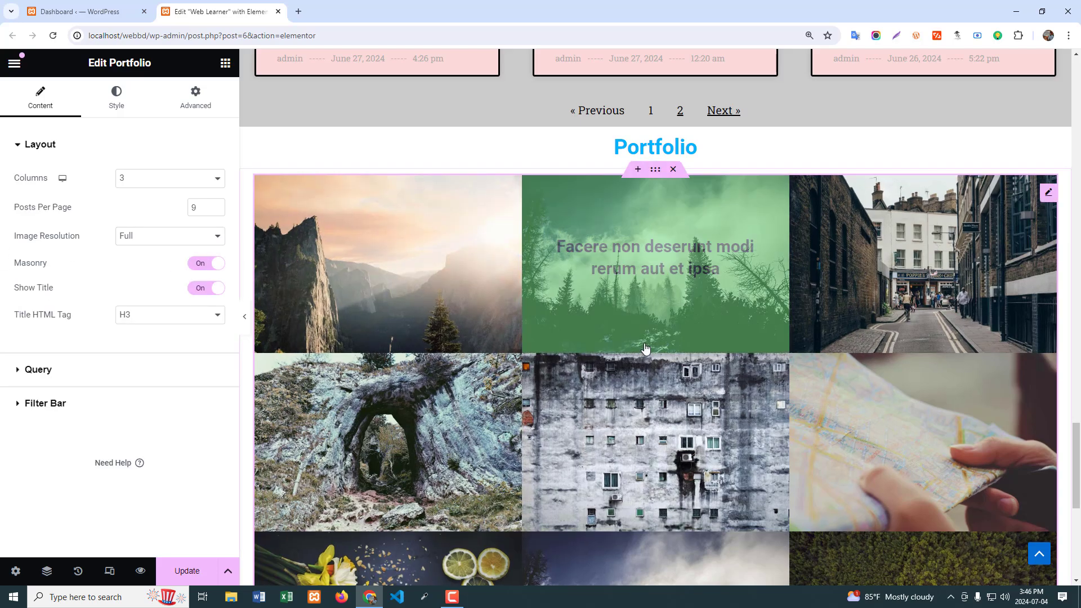
pyautogui.scroll(-5, 366, 270)
pyautogui.scroll(4, 366, 270)
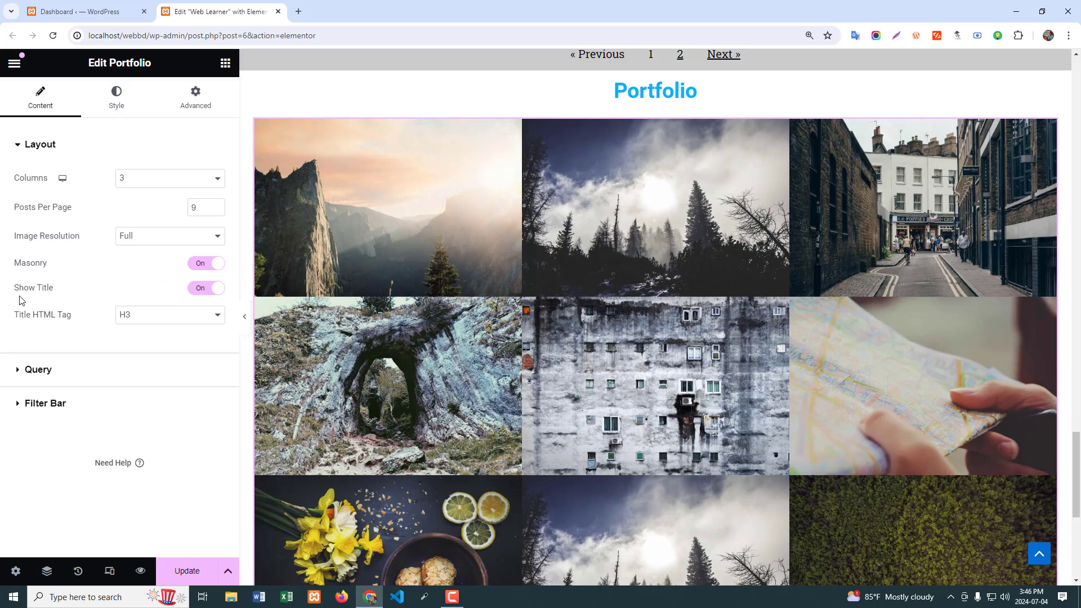
pyautogui.click(197, 265)
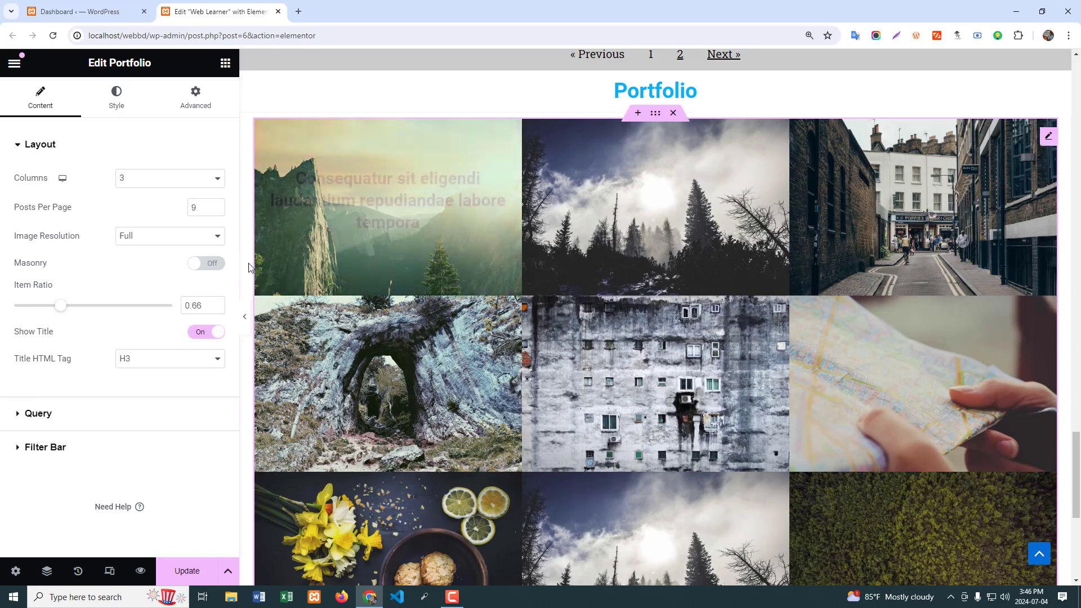
pyautogui.click(214, 267)
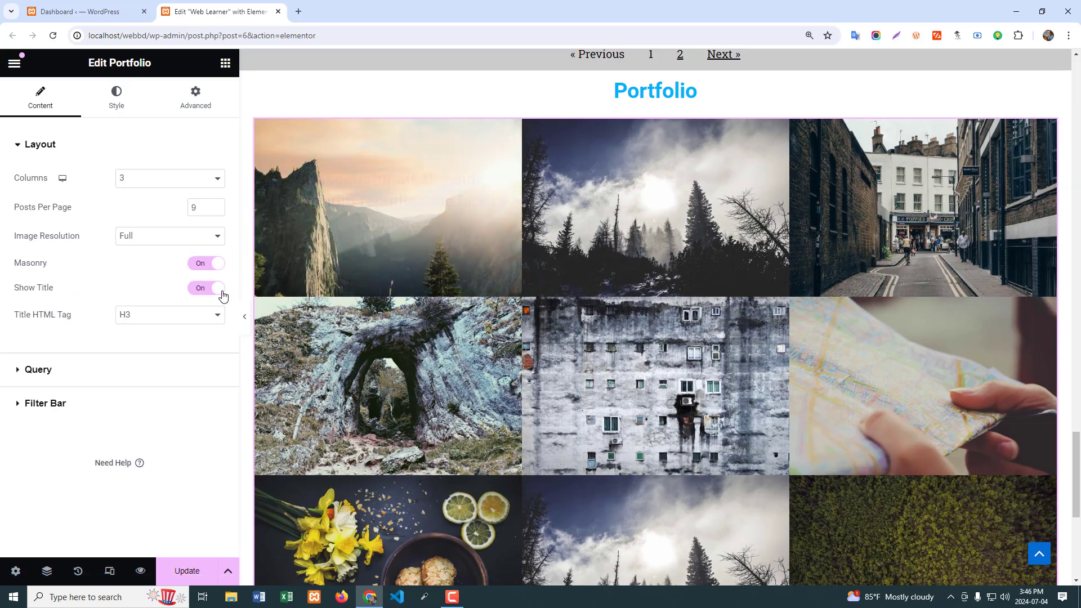
# Step: Switch masonry off and try the portfolio with titles hidden, ending with Show Title on
pyautogui.click(203, 288)
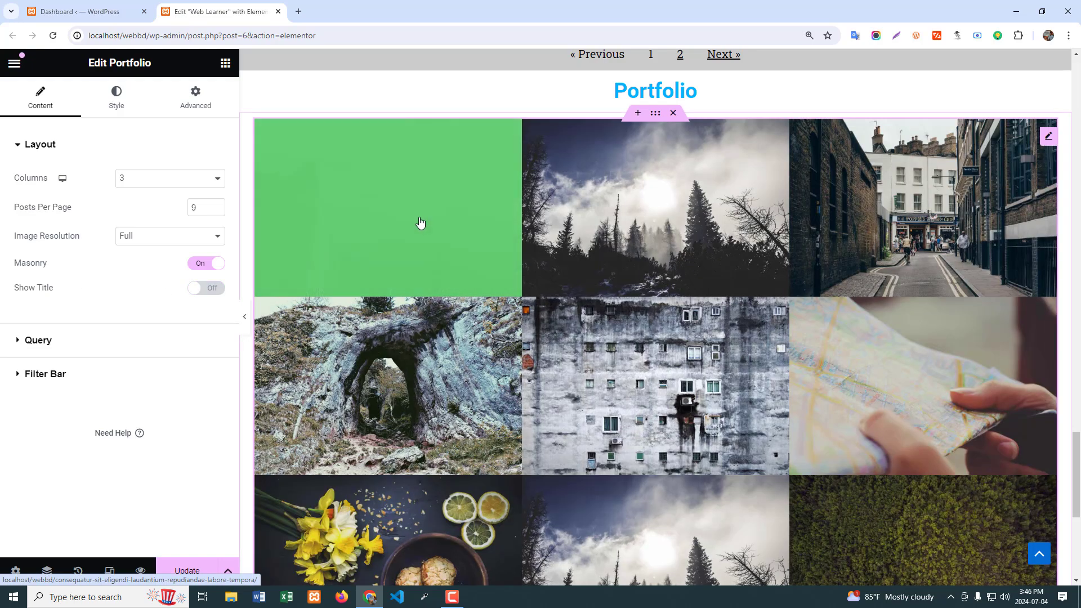
pyautogui.click(206, 288)
pyautogui.click(204, 263)
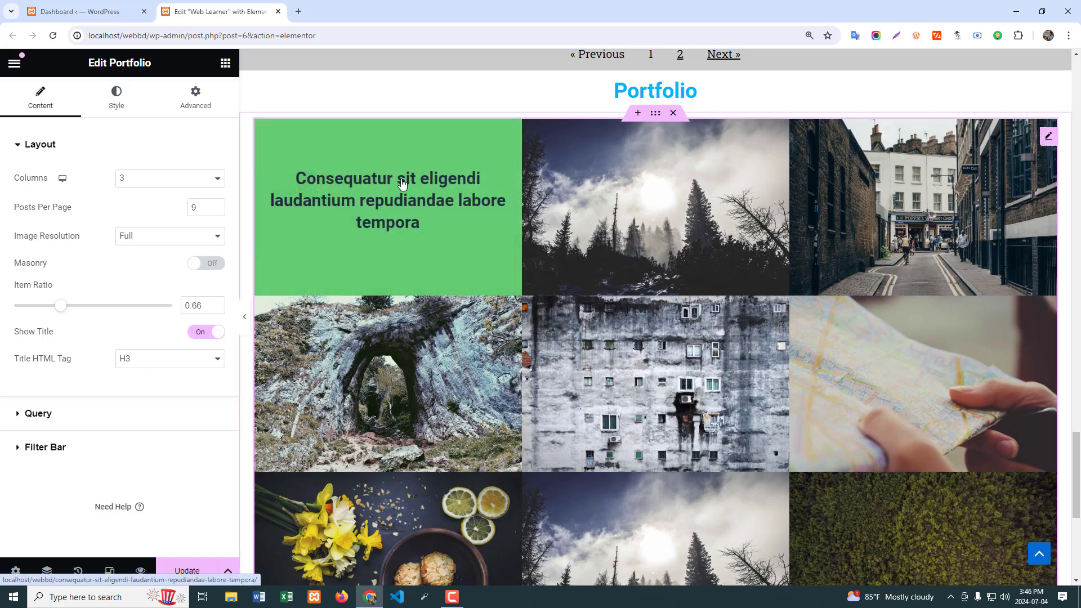
pyautogui.click(192, 333)
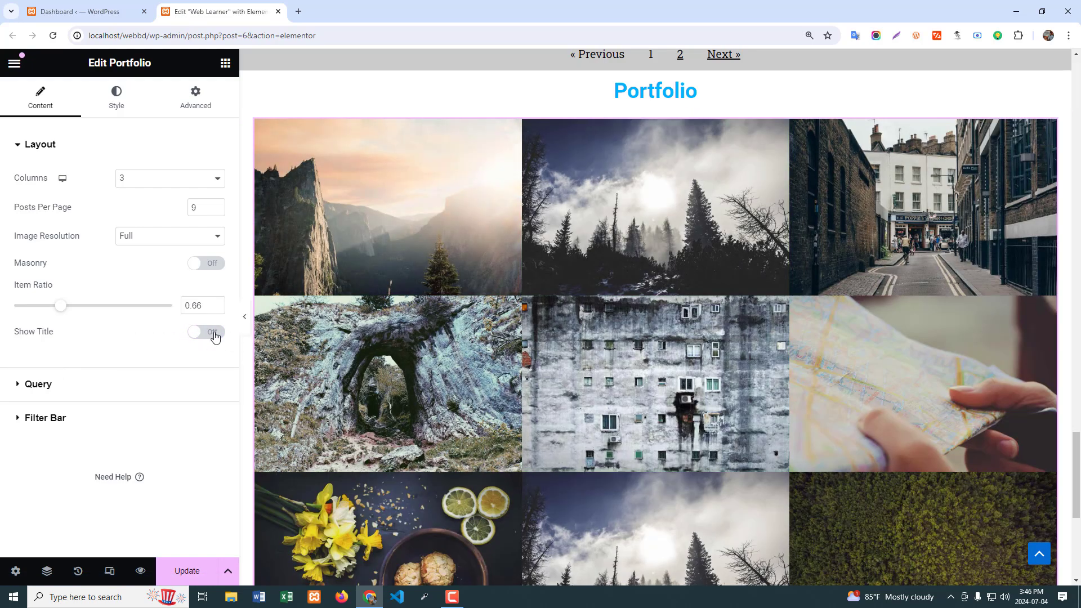
pyautogui.click(212, 334)
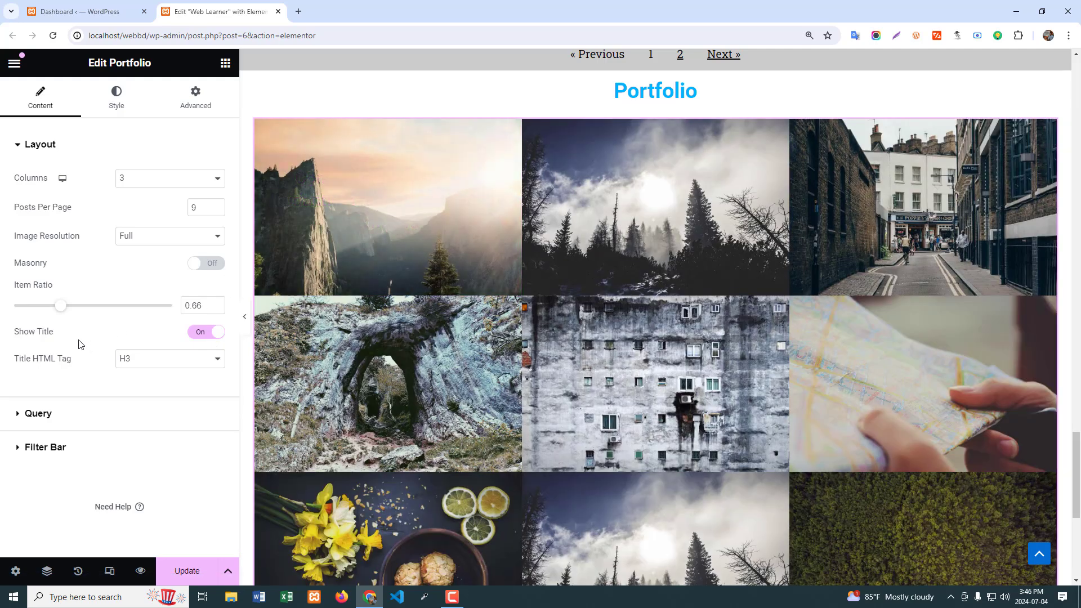
# Step: Set the HTML tag of the portfolio item titles to H4
pyautogui.click(176, 360)
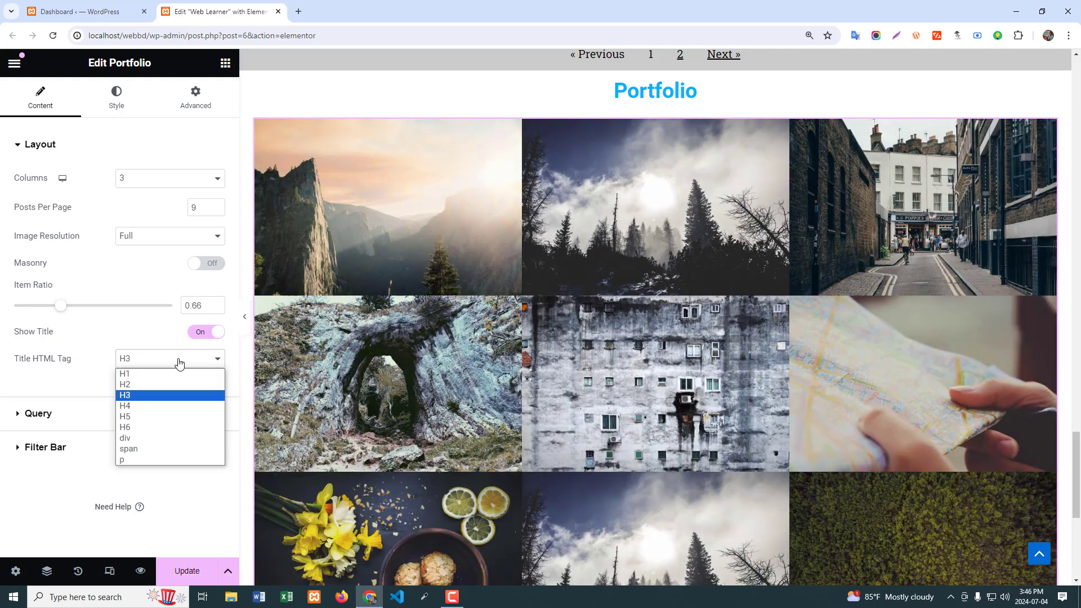
pyautogui.click(127, 406)
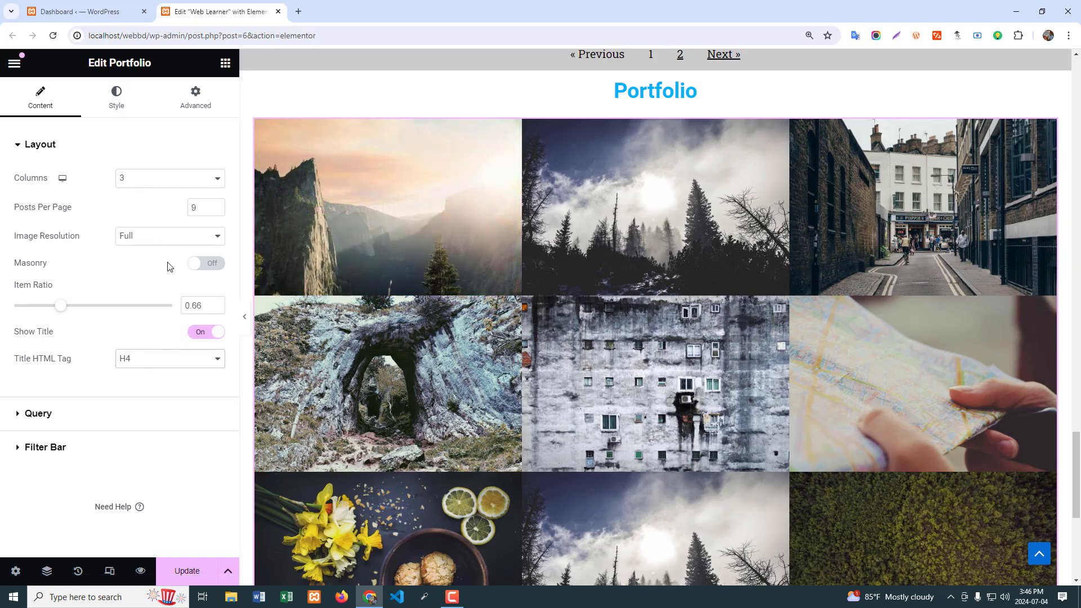
# Step: Review the portfolio's query settings: the source options, the include and exclude filters, and the query ID
pyautogui.click(50, 413)
pyautogui.click(169, 212)
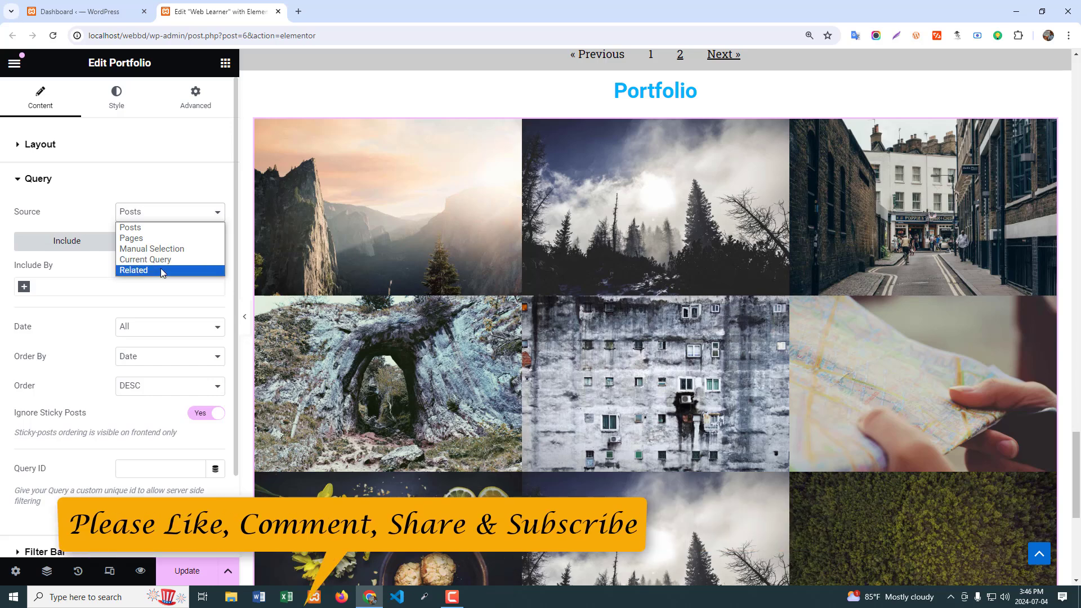
pyautogui.click(84, 209)
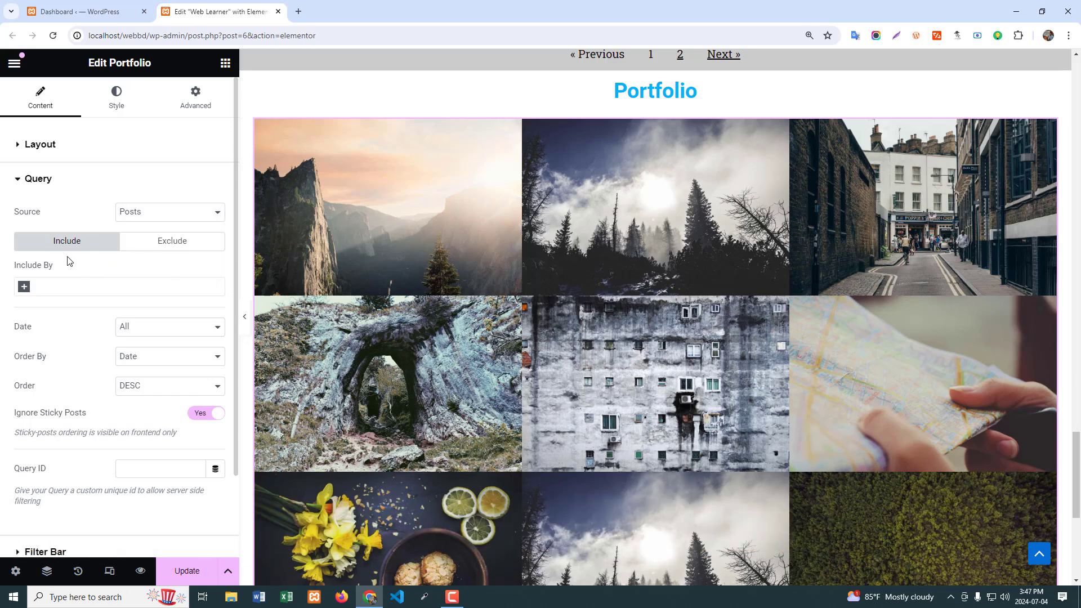
pyautogui.click(46, 289)
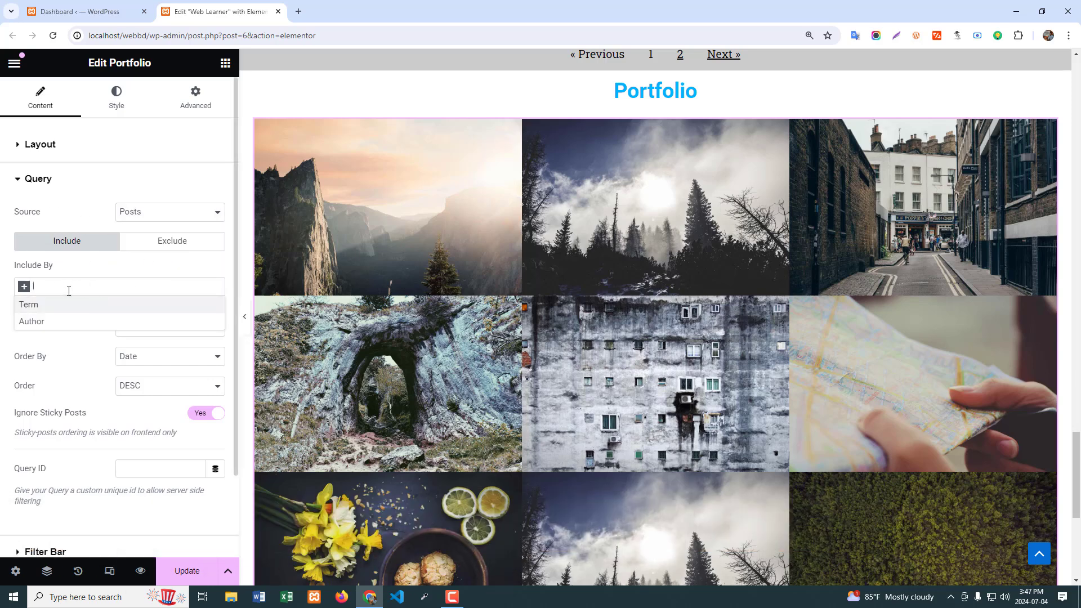
pyautogui.click(175, 243)
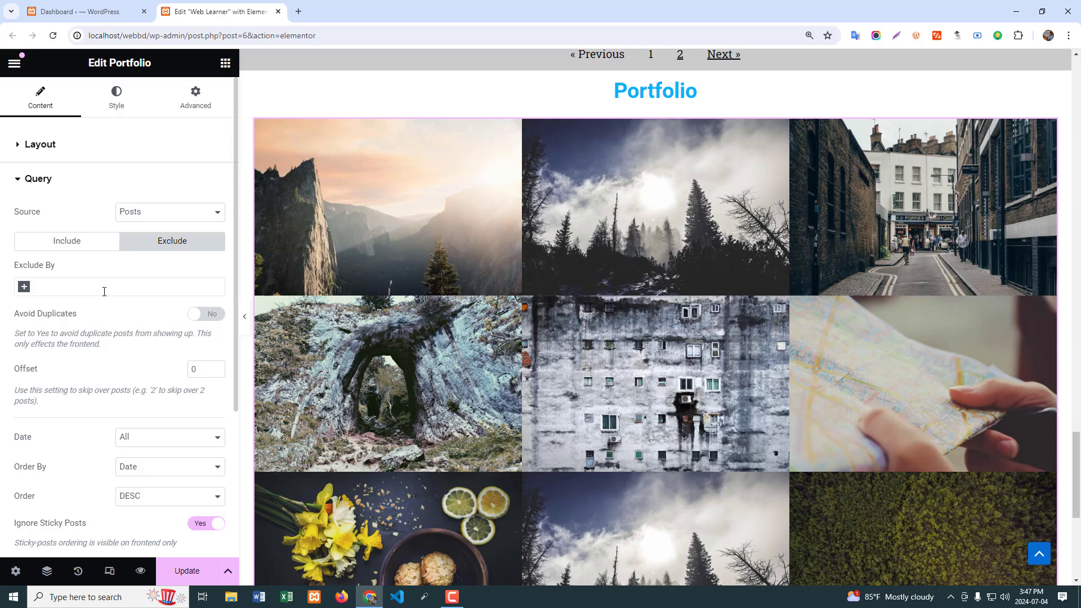
pyautogui.click(62, 243)
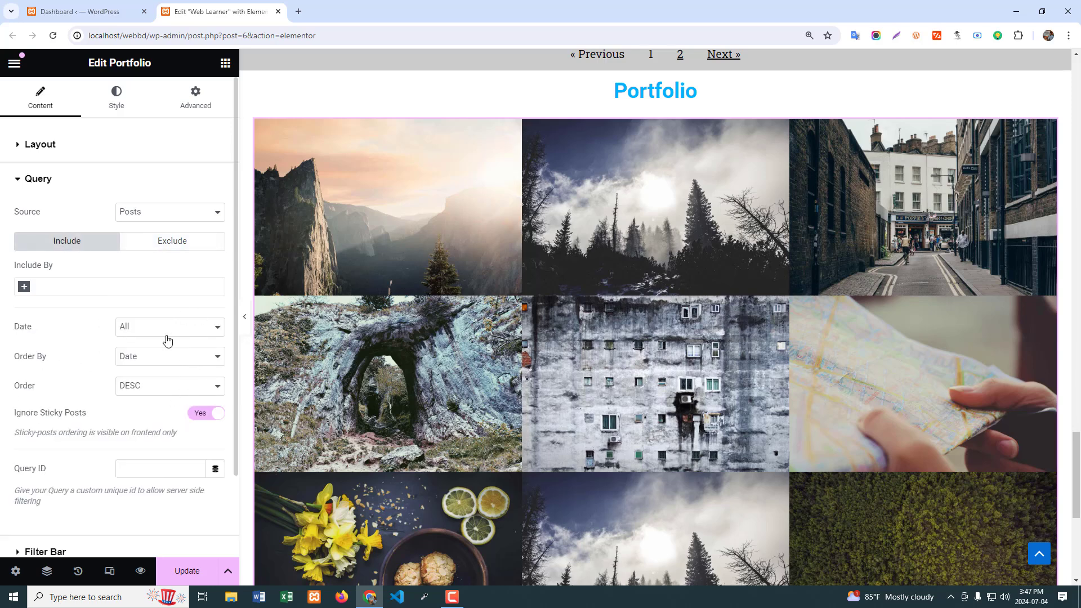
pyautogui.scroll(-2, 69, 405)
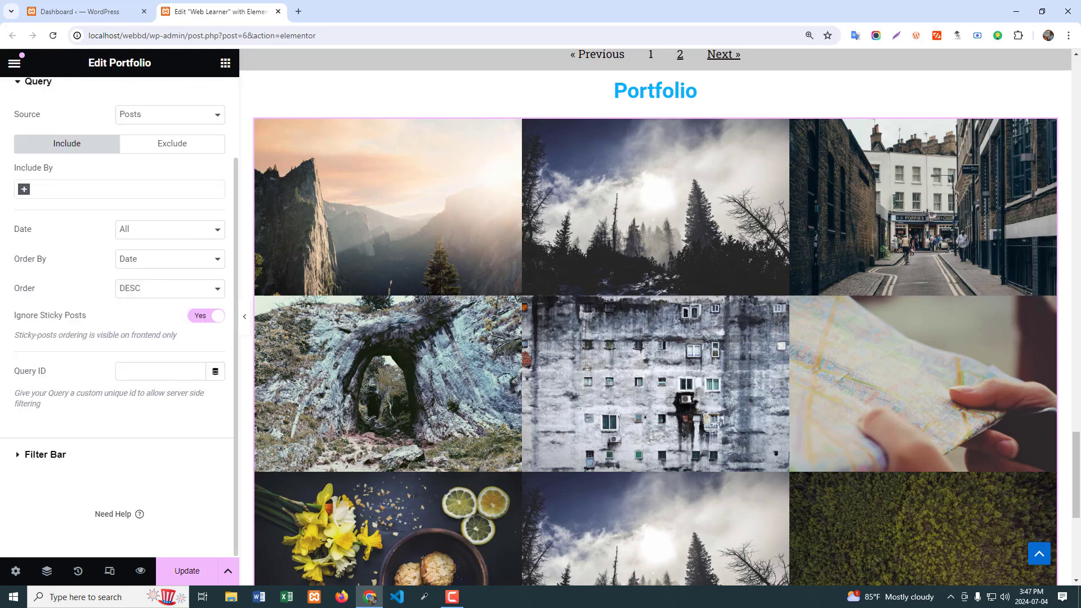
pyautogui.click(152, 375)
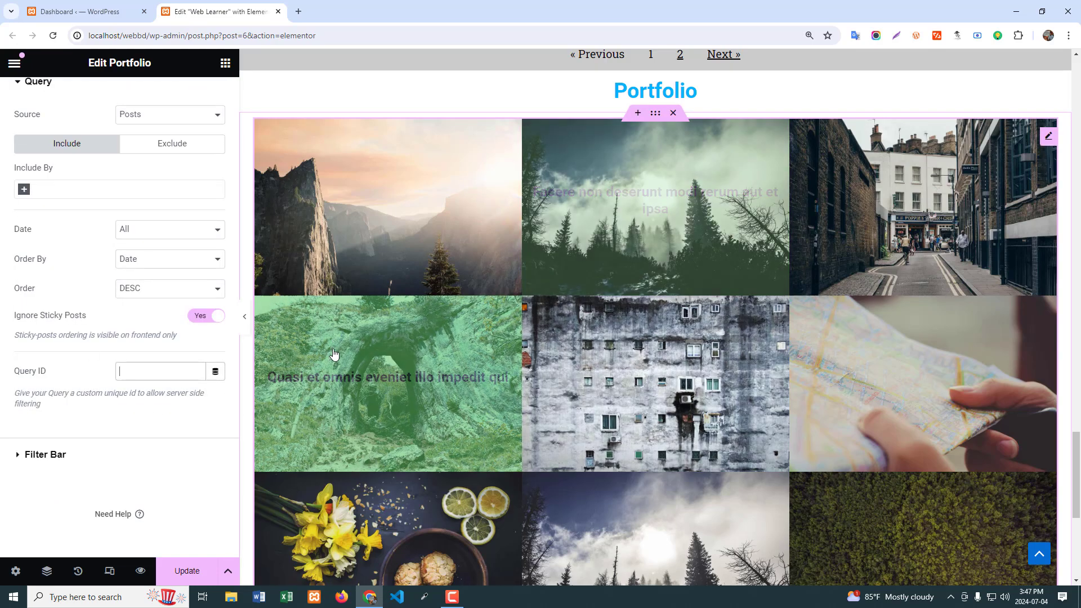
# Step: Turn on the portfolio's filter bar and set its taxonomy to Categories
pyautogui.click(32, 469)
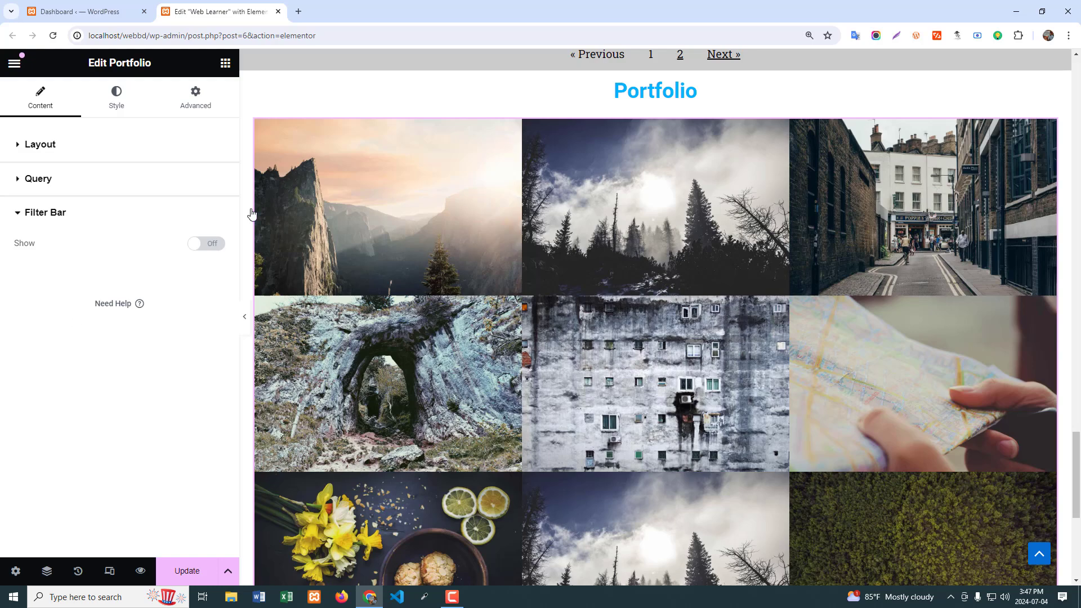
pyautogui.scroll(3, 732, 338)
pyautogui.scroll(-2, 690, 395)
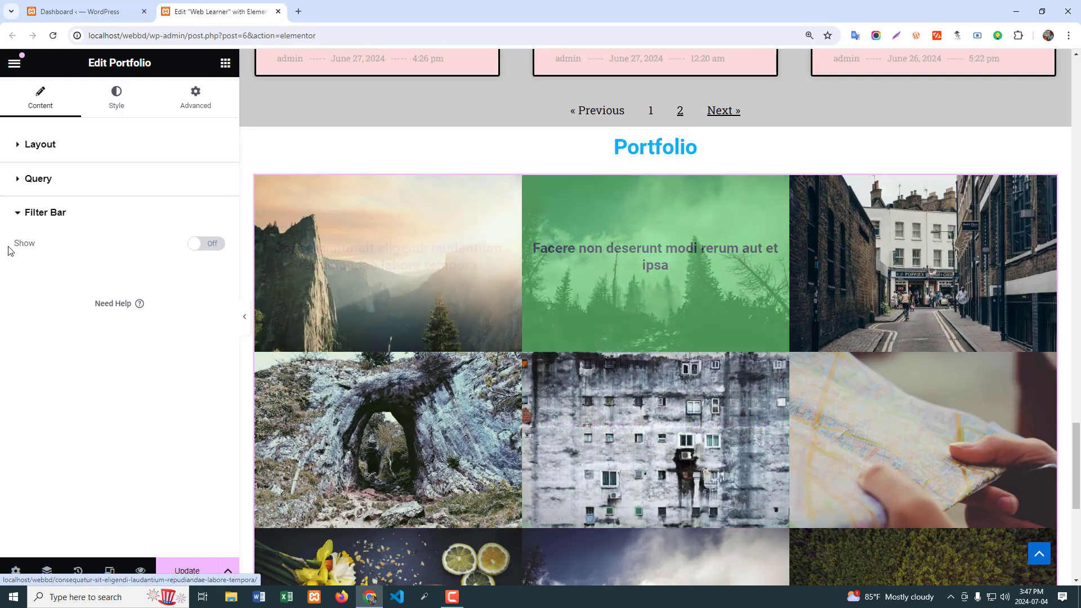
pyautogui.click(210, 246)
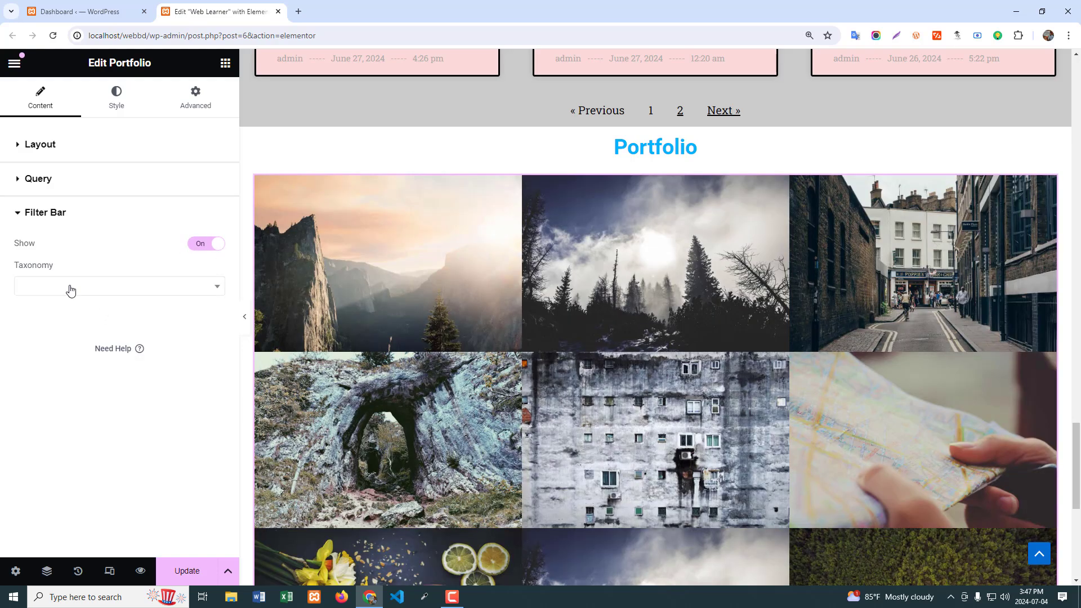
pyautogui.click(70, 288)
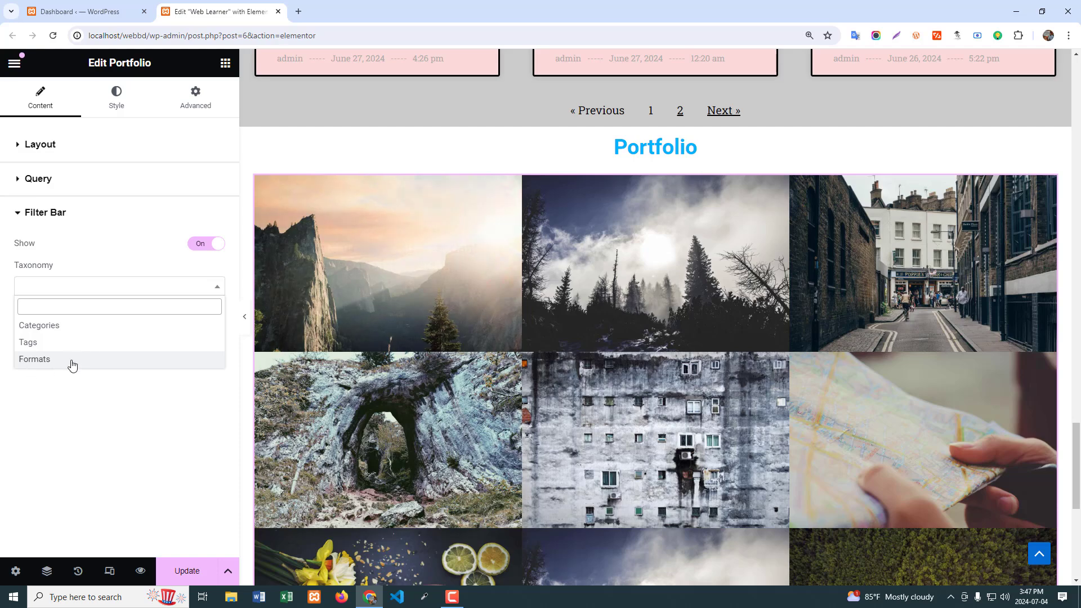
pyautogui.click(54, 331)
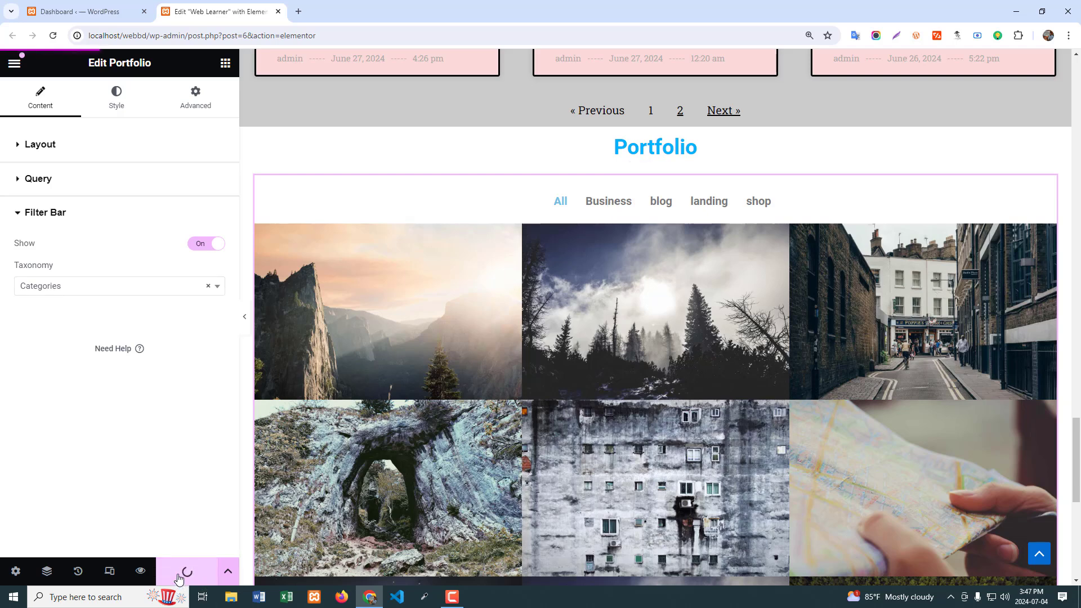
# Step: Preview the updated page in a new browser tab and look over its Portfolio section
pyautogui.click(142, 573)
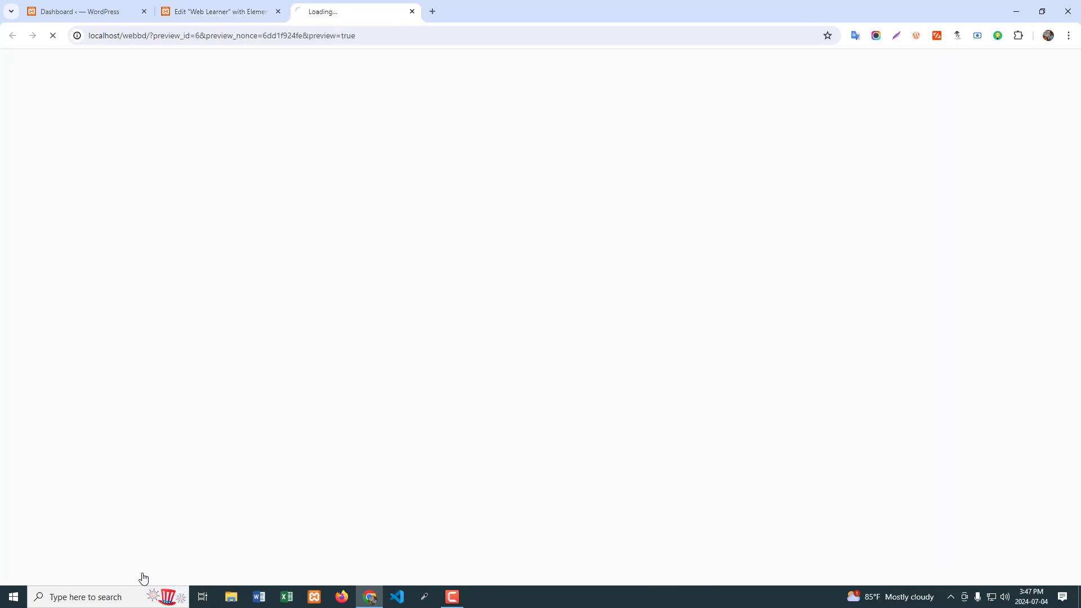
pyautogui.scroll(-15, 506, 414)
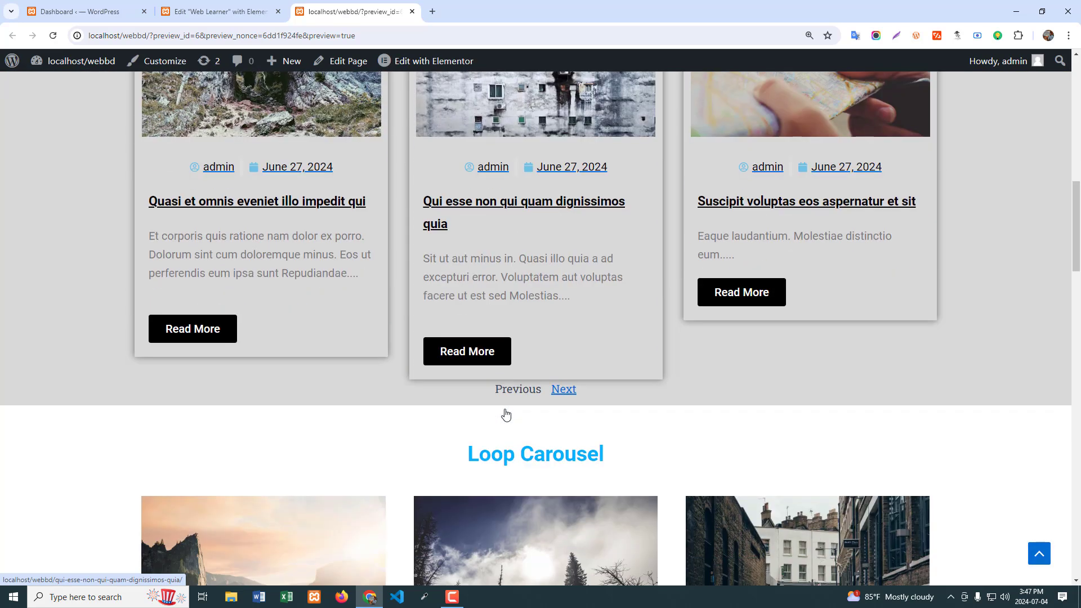
pyautogui.scroll(-20, 505, 414)
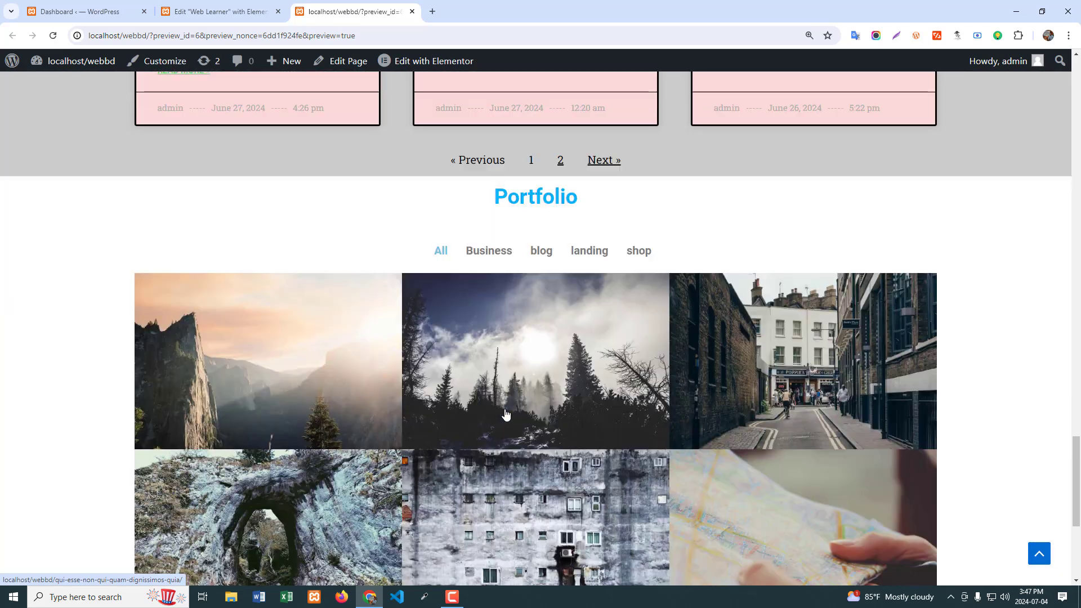
pyautogui.scroll(-4, 634, 343)
pyautogui.scroll(3, 512, 382)
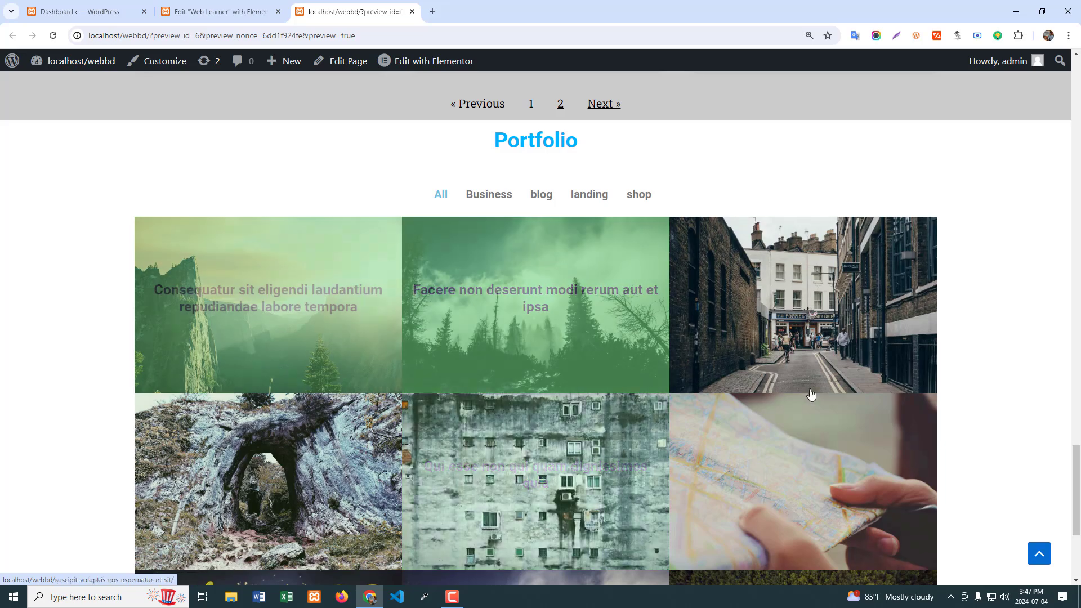
# Step: Test the portfolio's Business, blog, shop and landing filters on the previewed page, ending on All
pyautogui.click(493, 195)
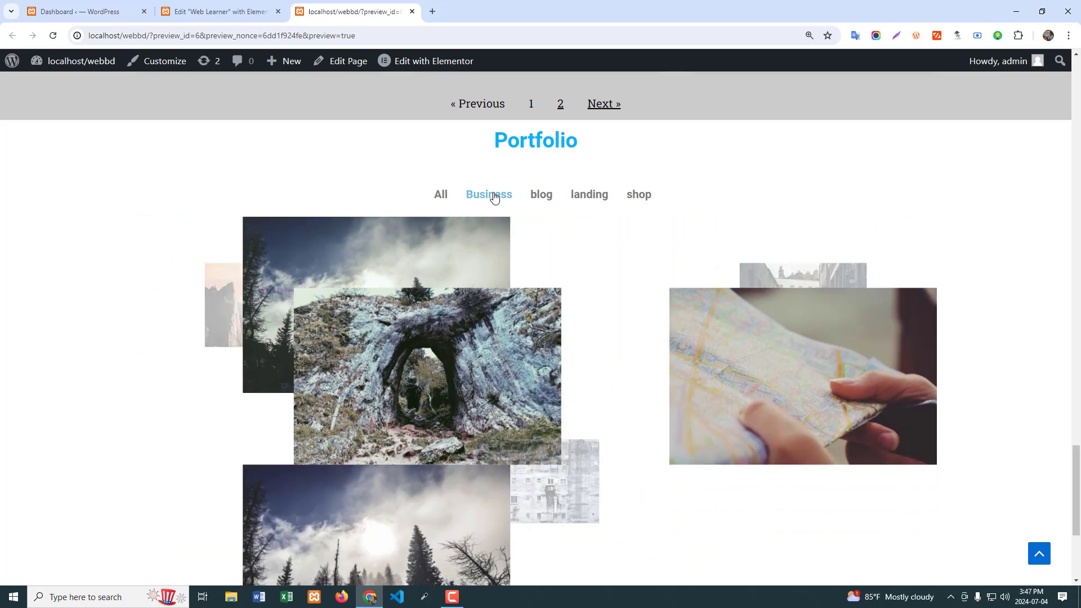
pyautogui.scroll(-2, 623, 442)
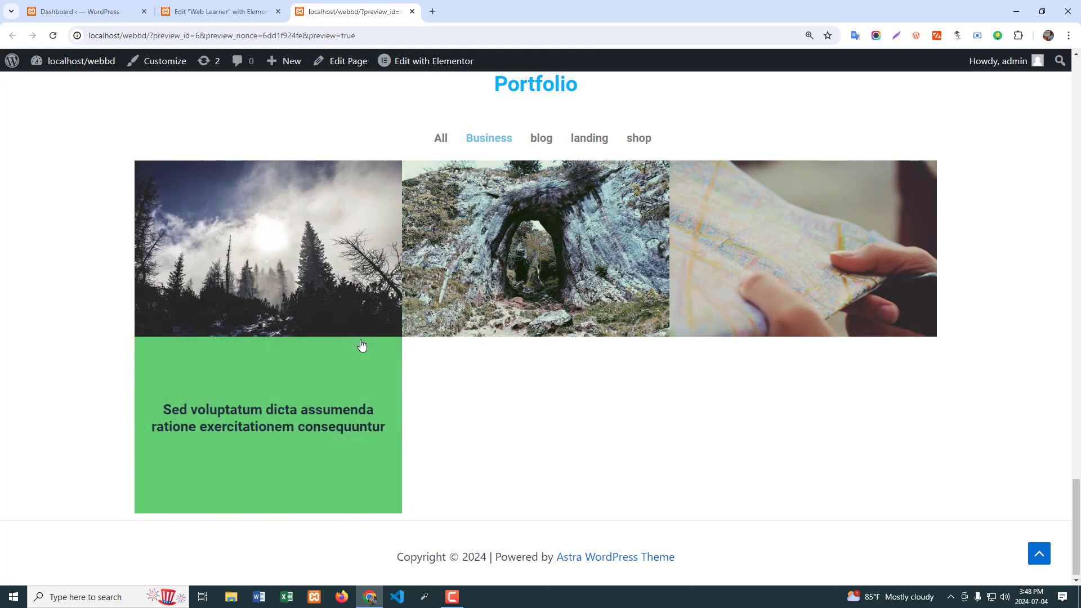
pyautogui.click(542, 138)
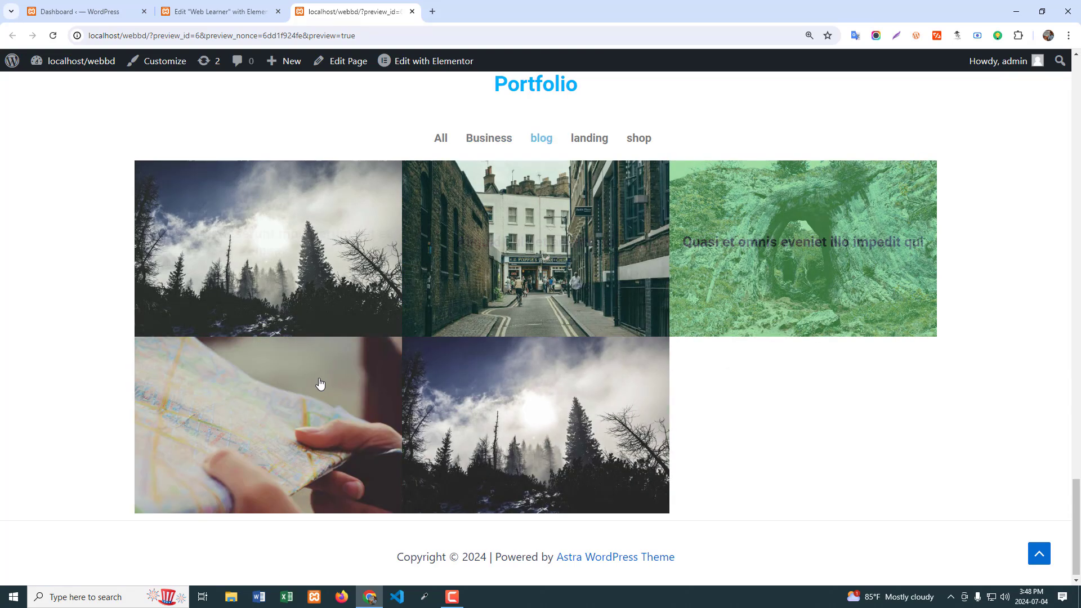
pyautogui.click(639, 141)
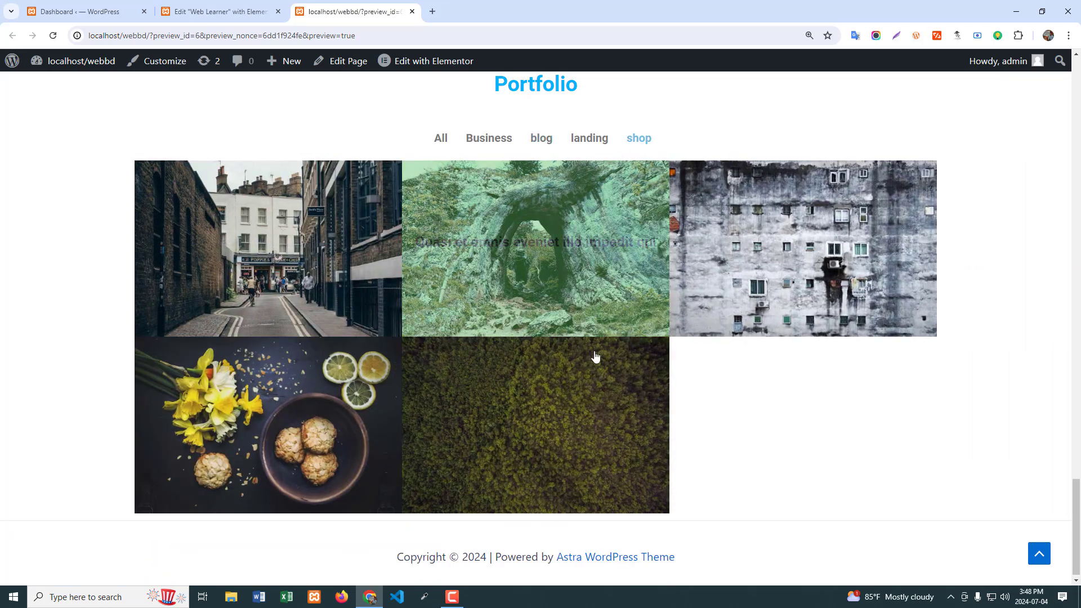
pyautogui.click(584, 141)
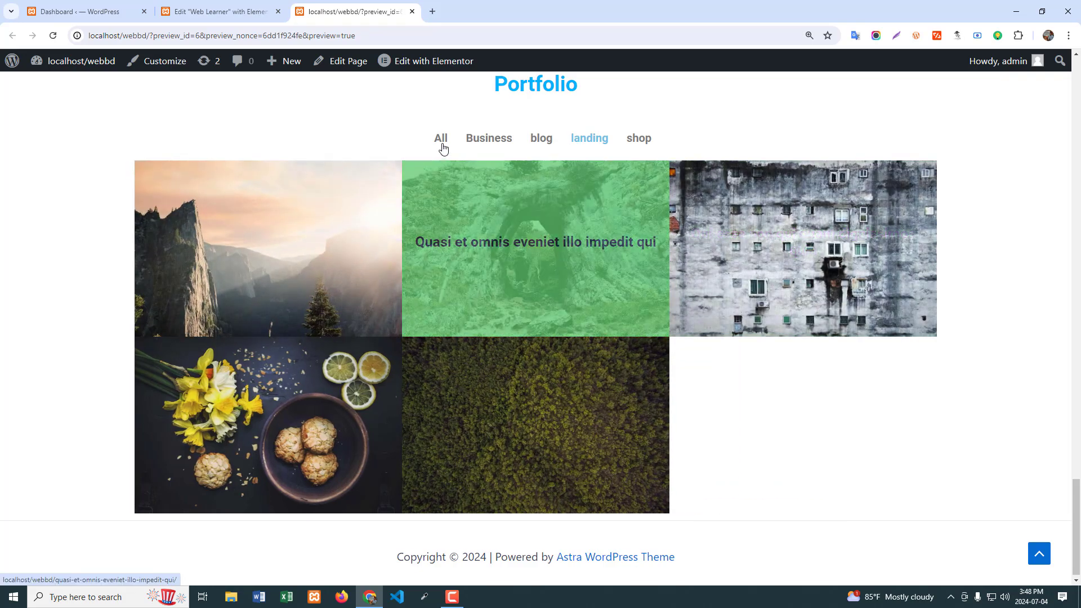
pyautogui.click(441, 141)
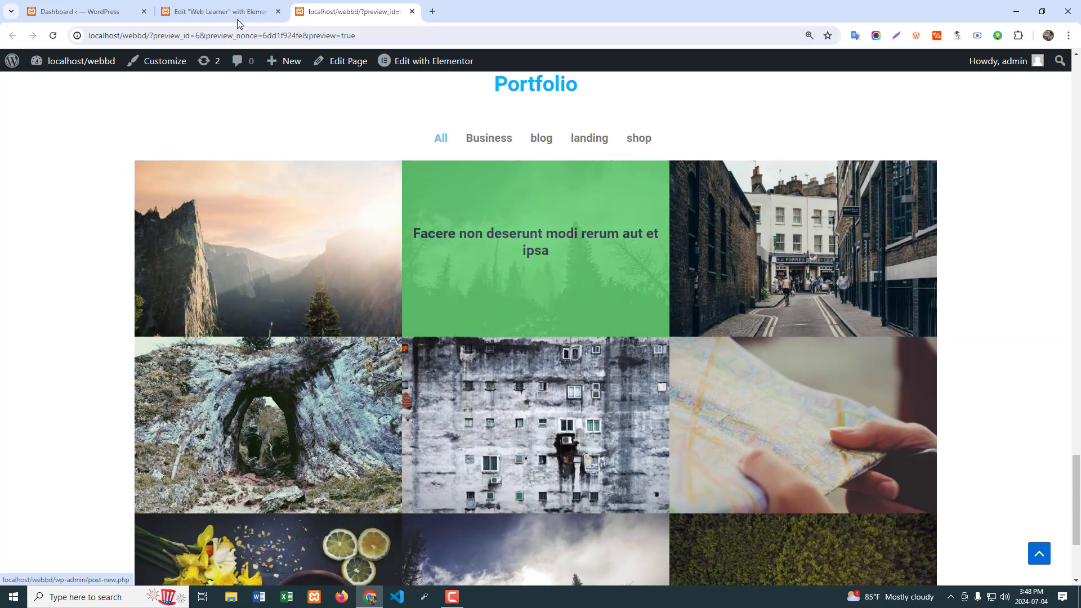
# Step: Back in the Elementor editor, set the portfolio items' columns gap and rows gap to 30 px and round their corners
pyautogui.click(220, 11)
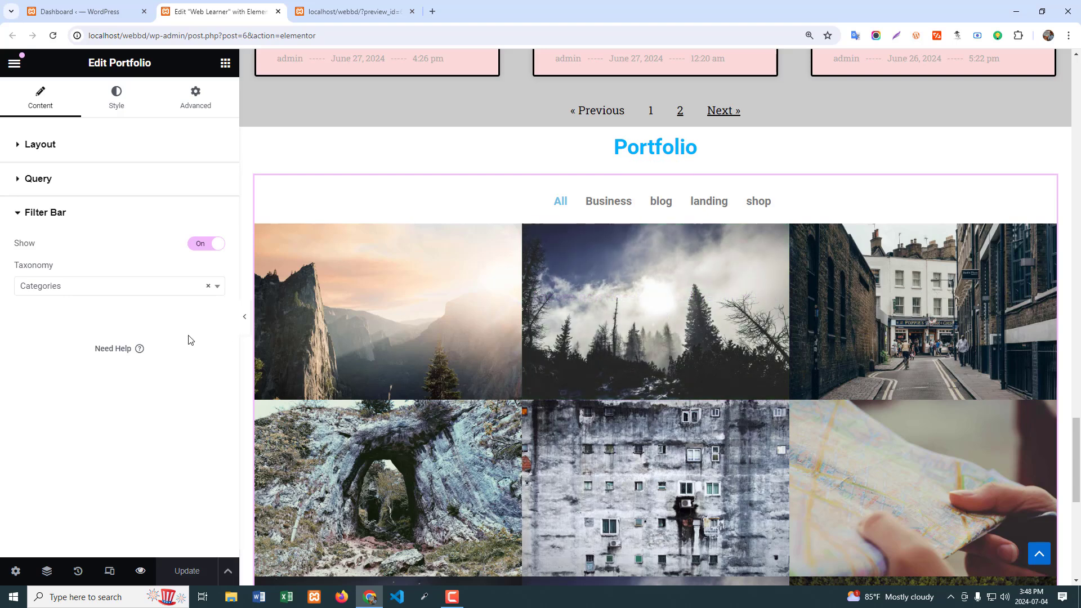
pyautogui.click(118, 104)
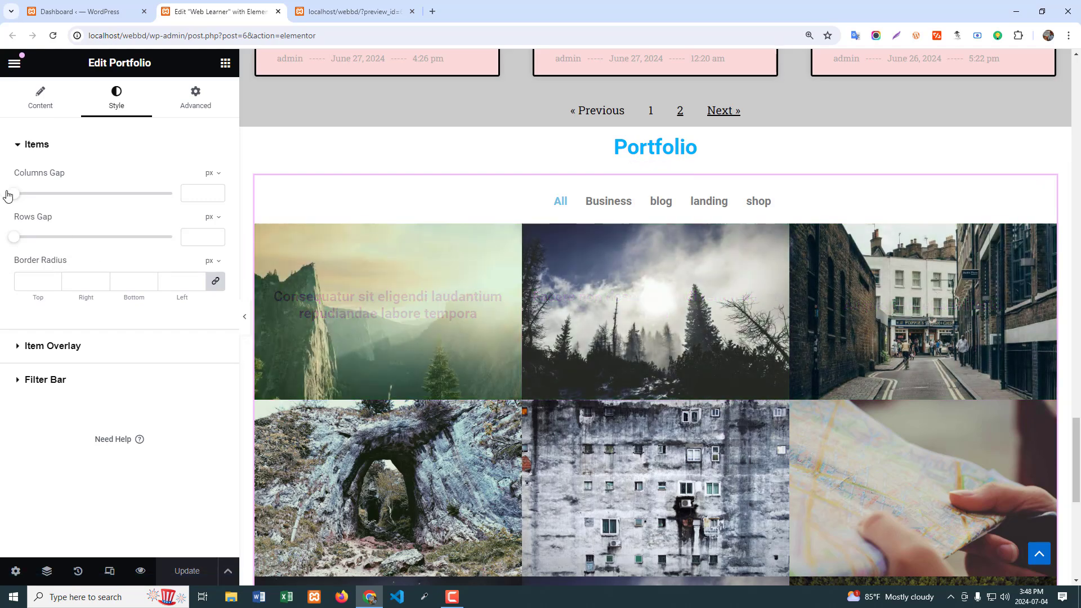
pyautogui.moveTo(16, 200); pyautogui.dragTo(57, 201)
pyautogui.click(215, 192)
pyautogui.click(216, 191)
pyautogui.click(216, 191)
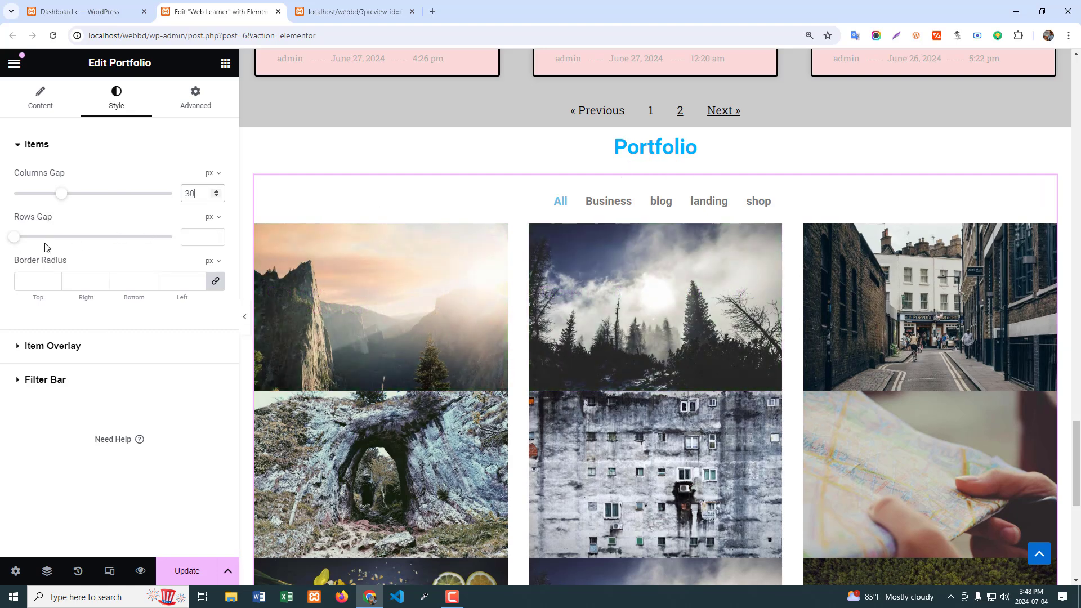
pyautogui.moveTo(16, 242); pyautogui.dragTo(63, 245)
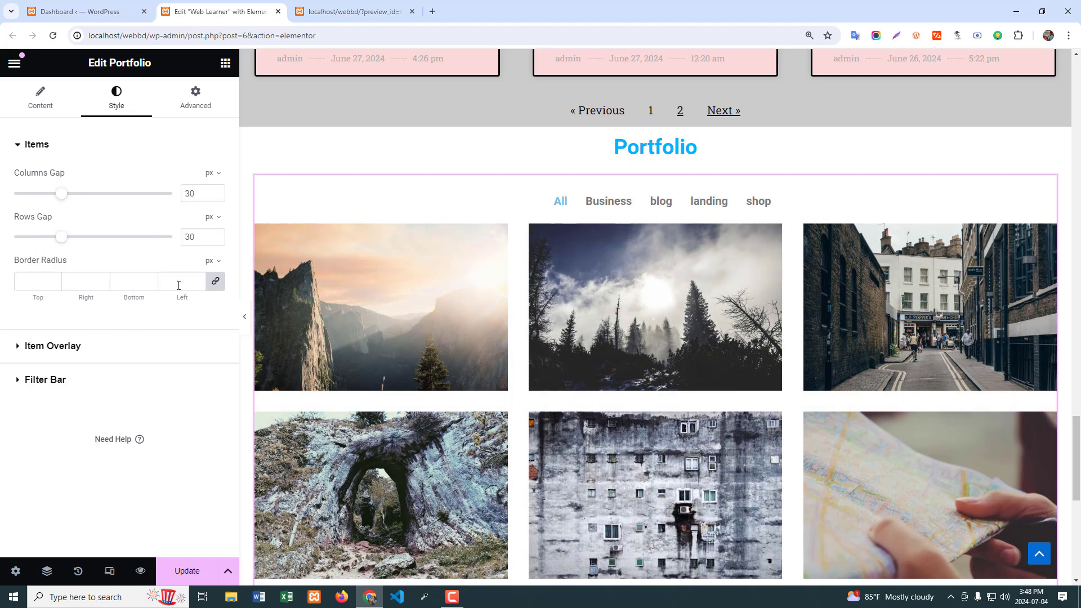
pyautogui.click(24, 281)
# Step: Set the item overlay's background to the semi-transparent light green #BDF4C570 and its text color to black
pyautogui.click(59, 347)
pyautogui.moveTo(497, 324)
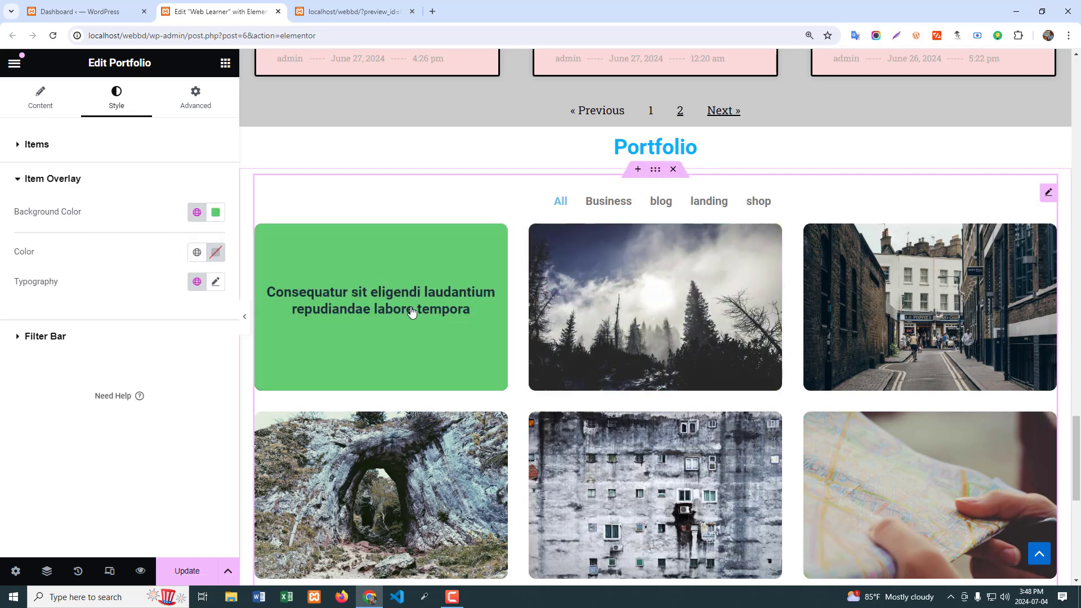
pyautogui.click(216, 212)
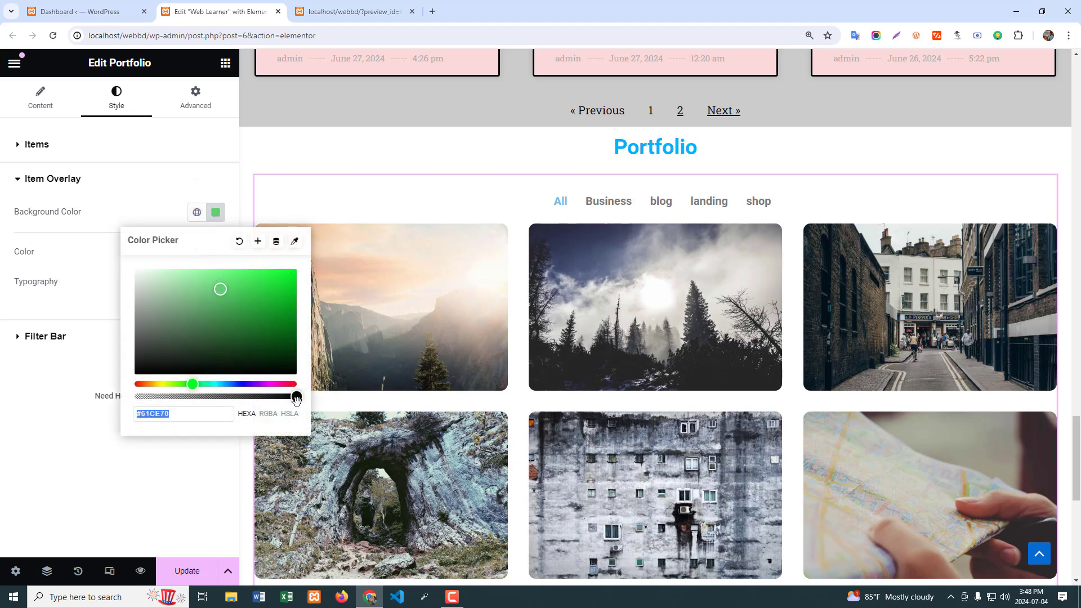
pyautogui.moveTo(266, 397); pyautogui.dragTo(290, 398)
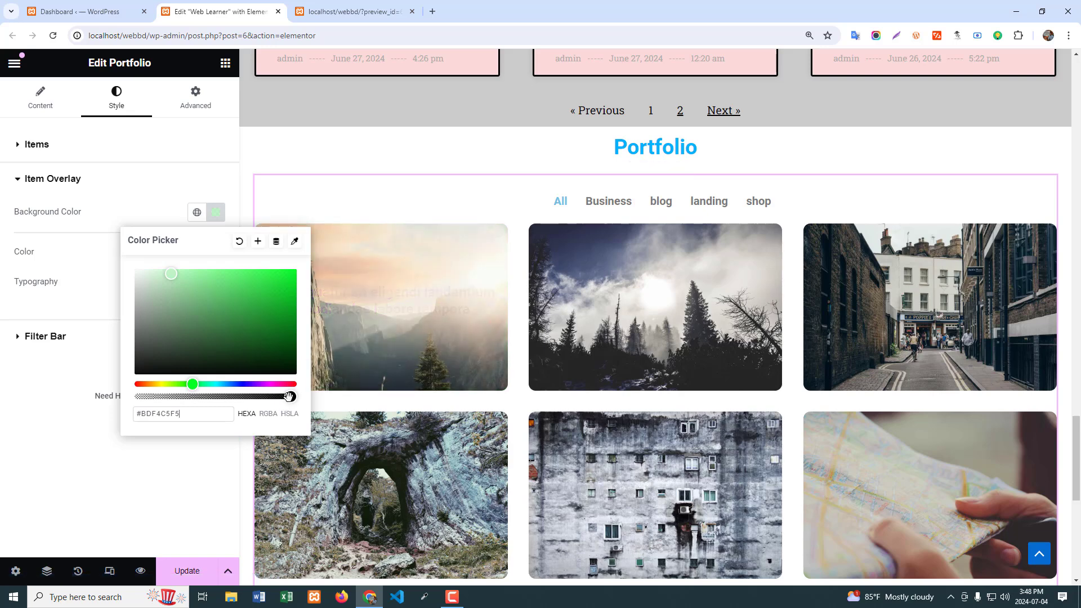
pyautogui.moveTo(291, 397); pyautogui.dragTo(208, 397)
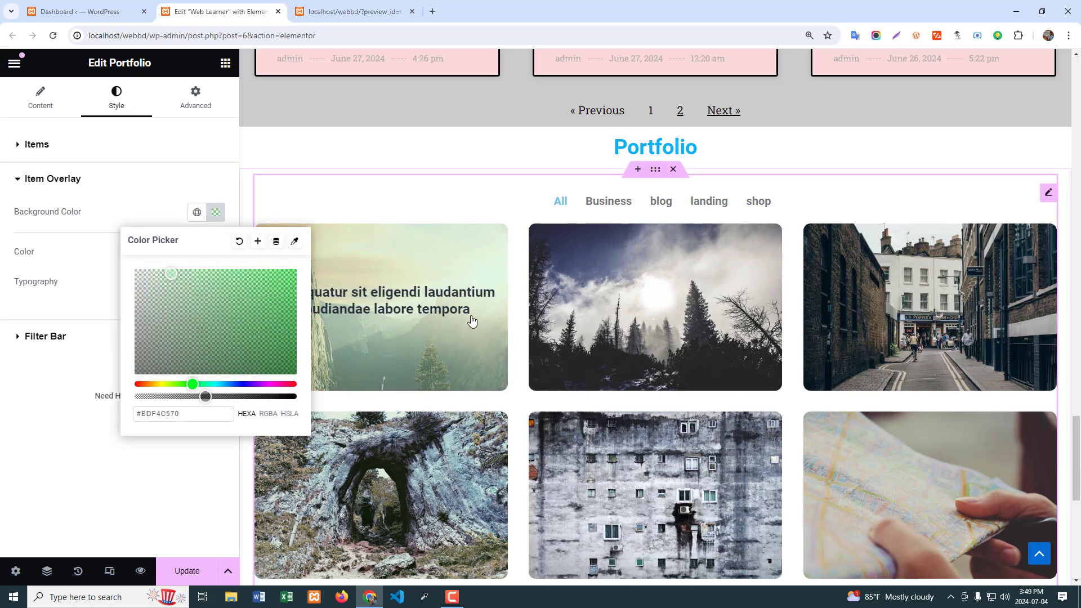
pyautogui.click(684, 329)
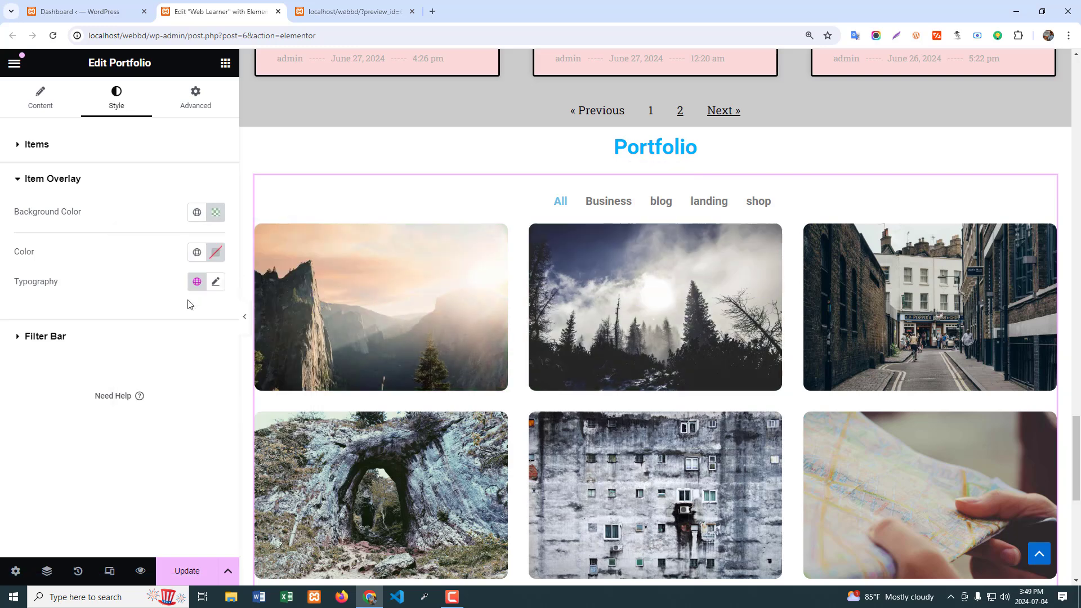
pyautogui.click(217, 257)
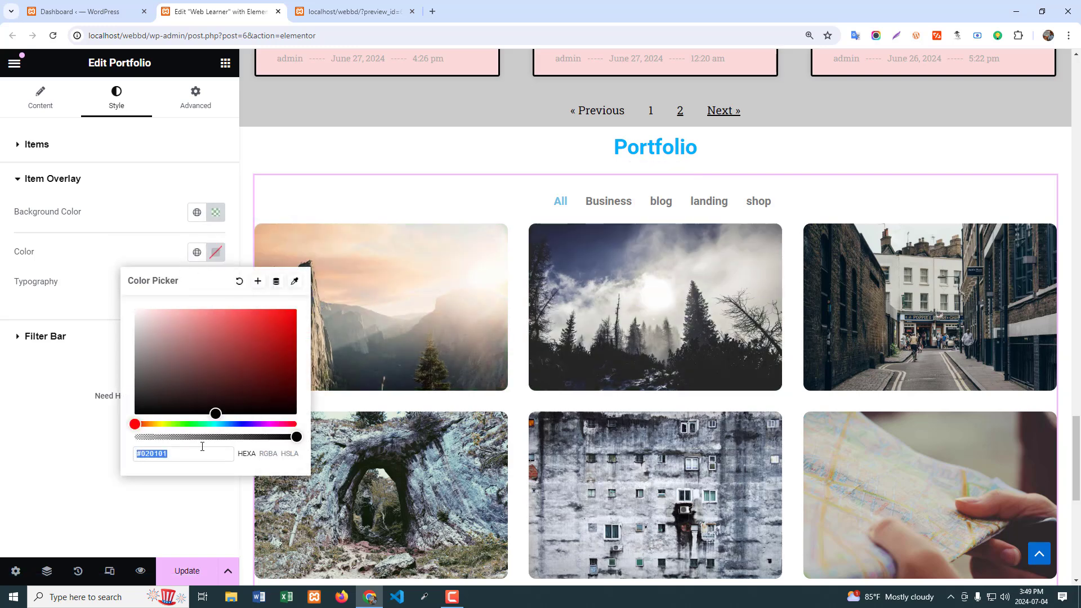
pyautogui.click(40, 439)
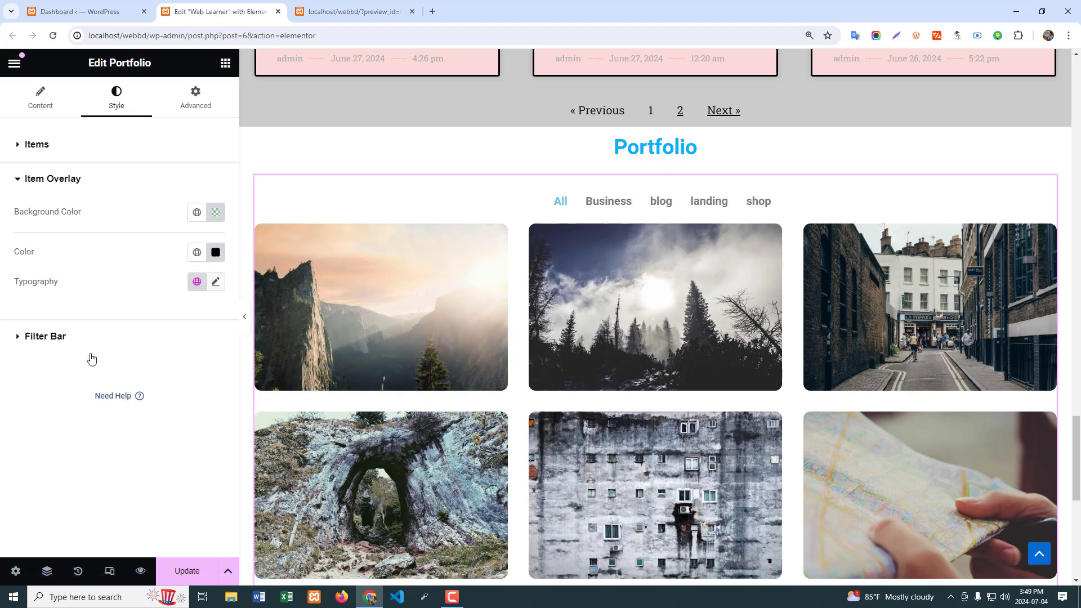
# Step: Set the normal text color of the portfolio's filter bar to black, #000000
pyautogui.click(54, 337)
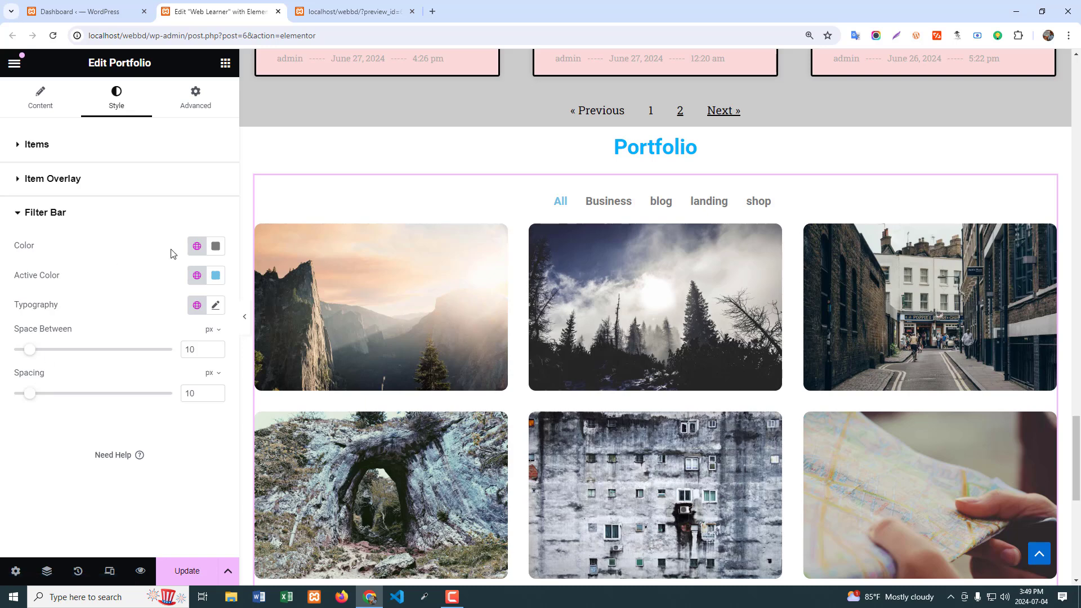
pyautogui.click(215, 246)
pyautogui.moveTo(140, 353)
pyautogui.mouseDown()
pyautogui.moveTo(138, 372)
pyautogui.moveTo(37, 435)
pyautogui.mouseUp()
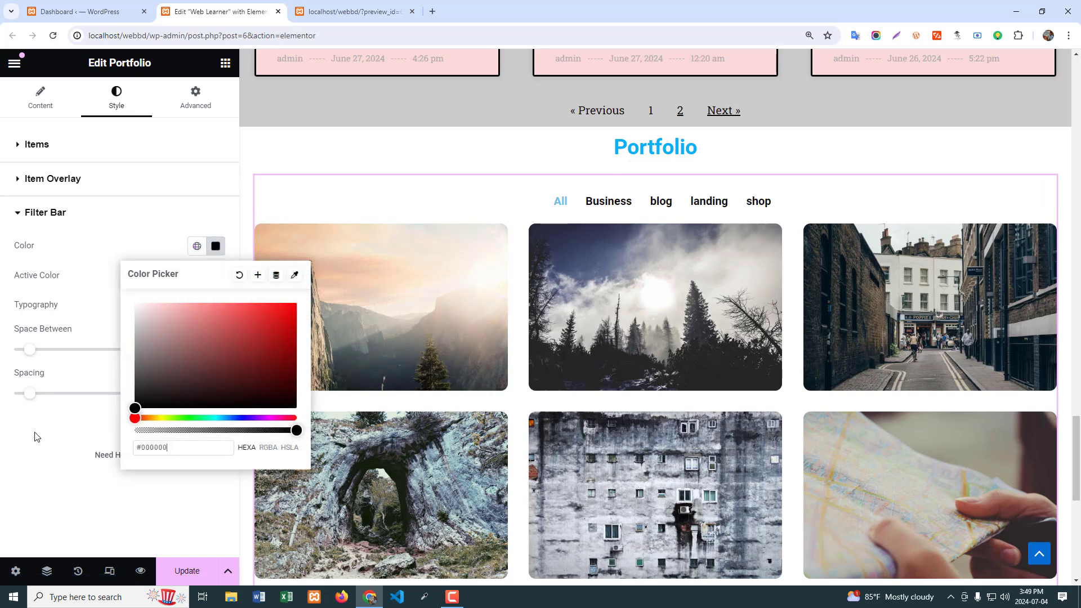
# Step: Set the filter bar's active color to a brighter, more saturated blue
pyautogui.click(29, 435)
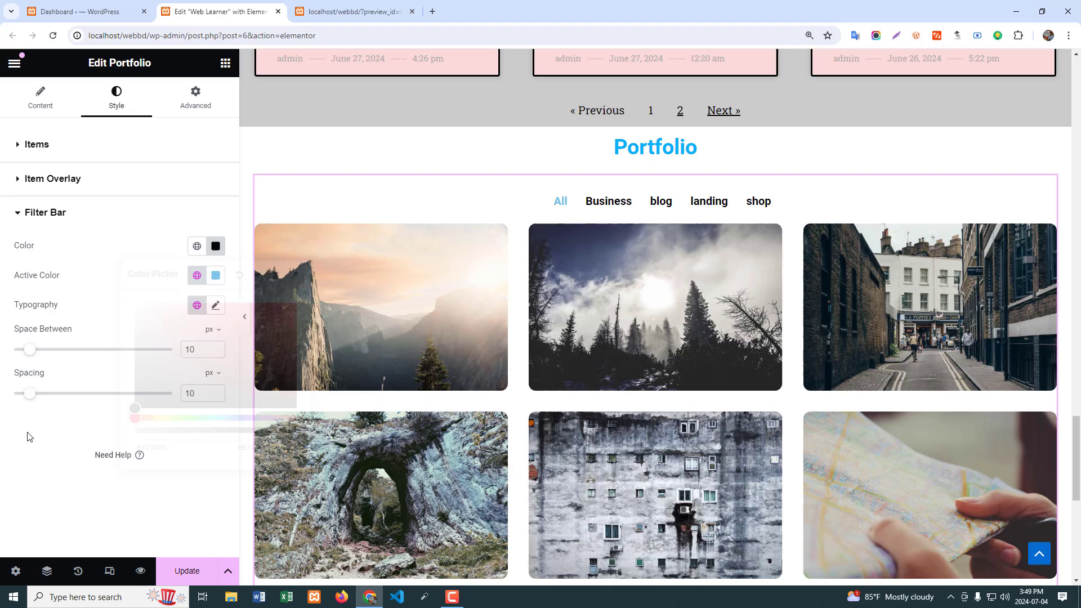
pyautogui.click(216, 277)
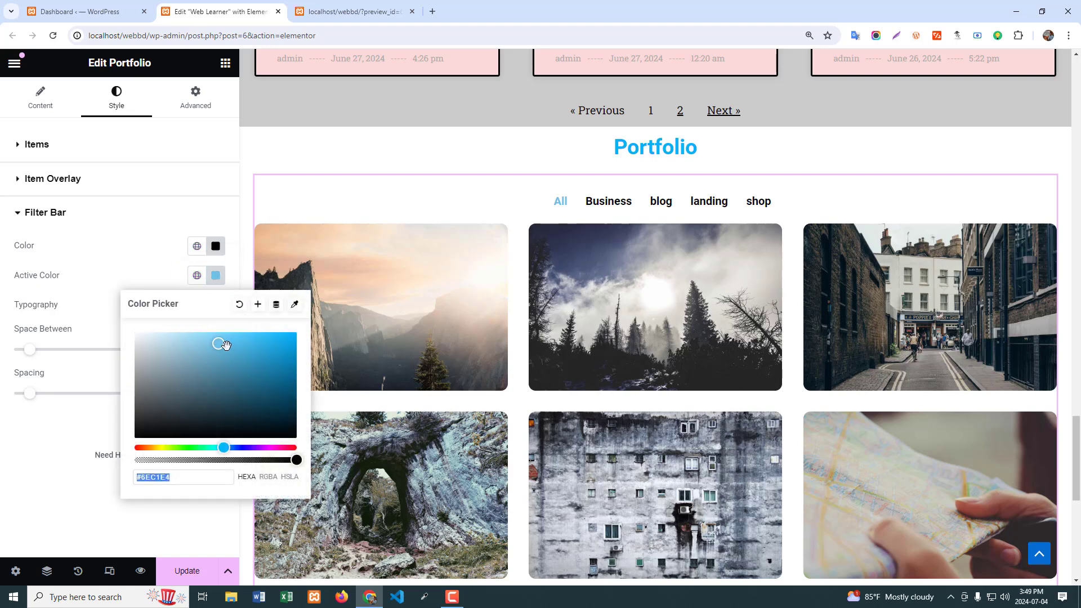
pyautogui.click(50, 450)
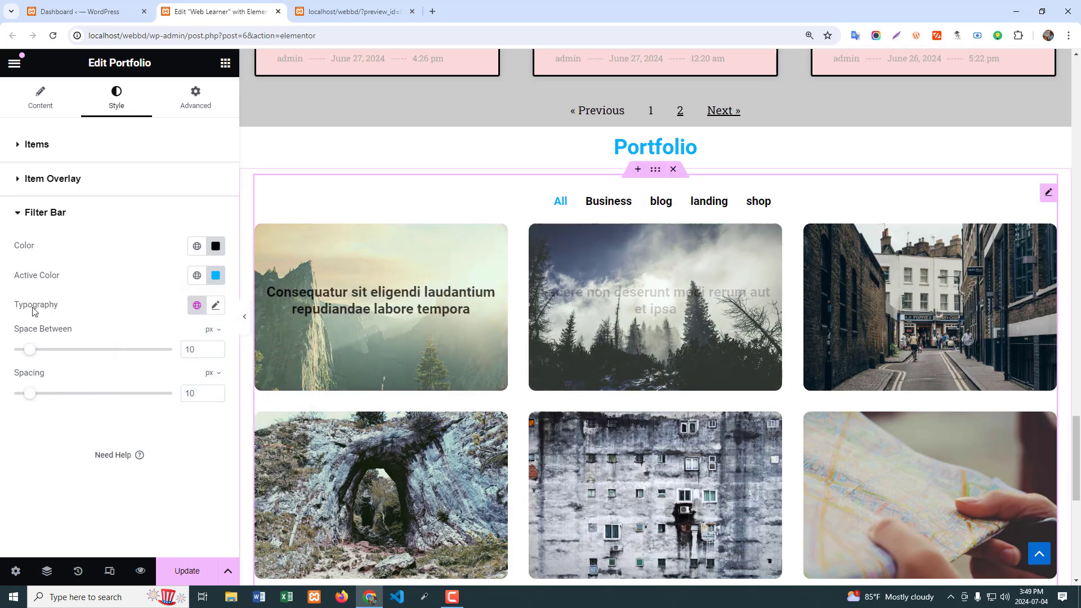
# Step: Set the filter bar's space between and spacing to 15 px each, and update the page
pyautogui.moveTo(34, 353); pyautogui.dragTo(45, 353)
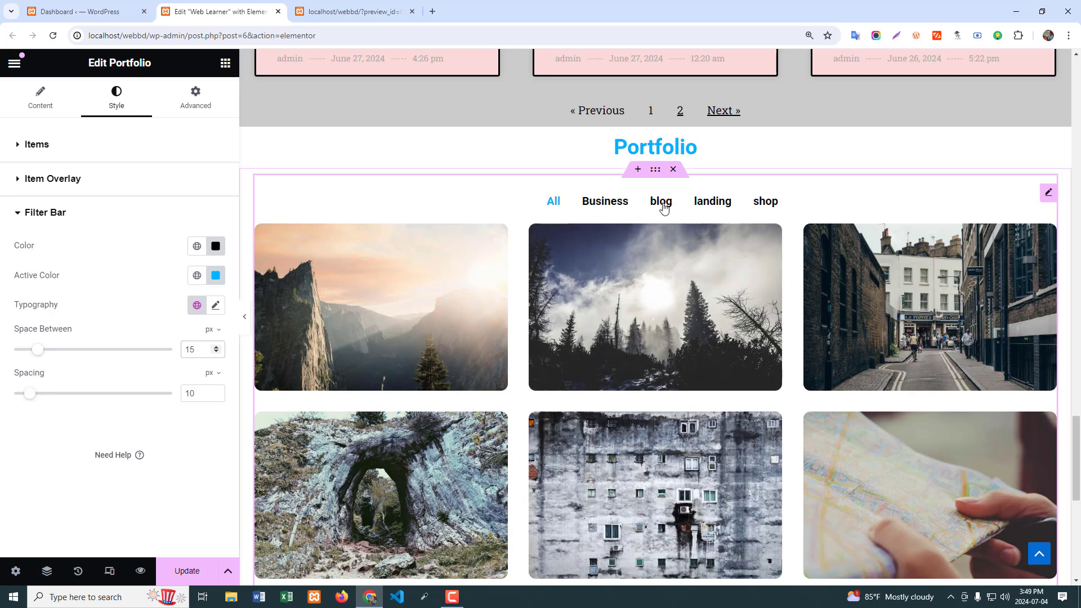
pyautogui.click(216, 392)
pyautogui.click(216, 392)
pyautogui.click(216, 392)
pyautogui.click(216, 392)
pyautogui.click(216, 392)
pyautogui.click(216, 392)
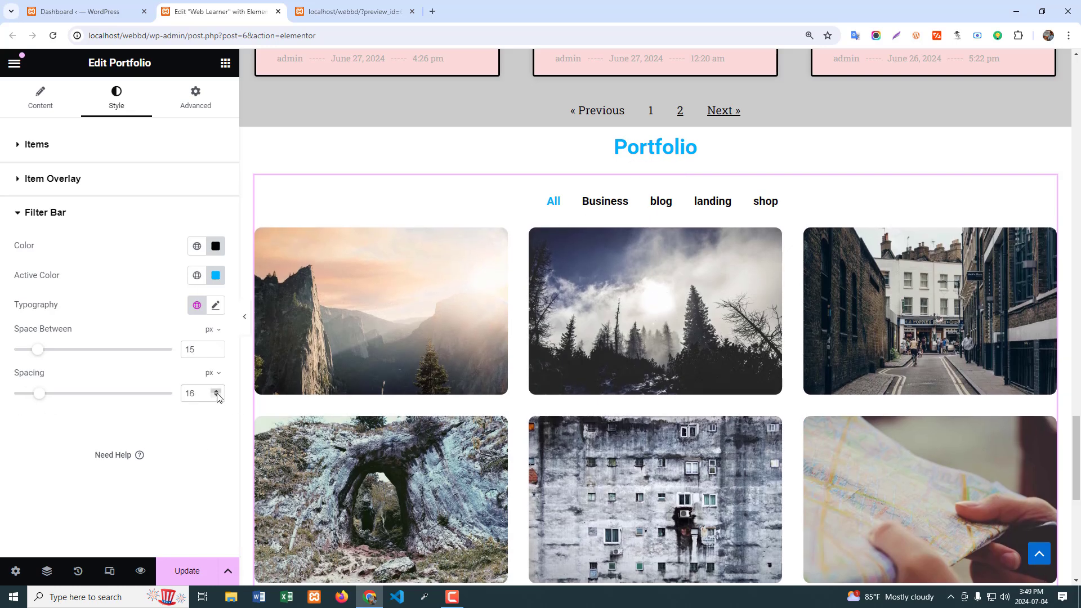
pyautogui.click(217, 395)
pyautogui.scroll(-4, 713, 363)
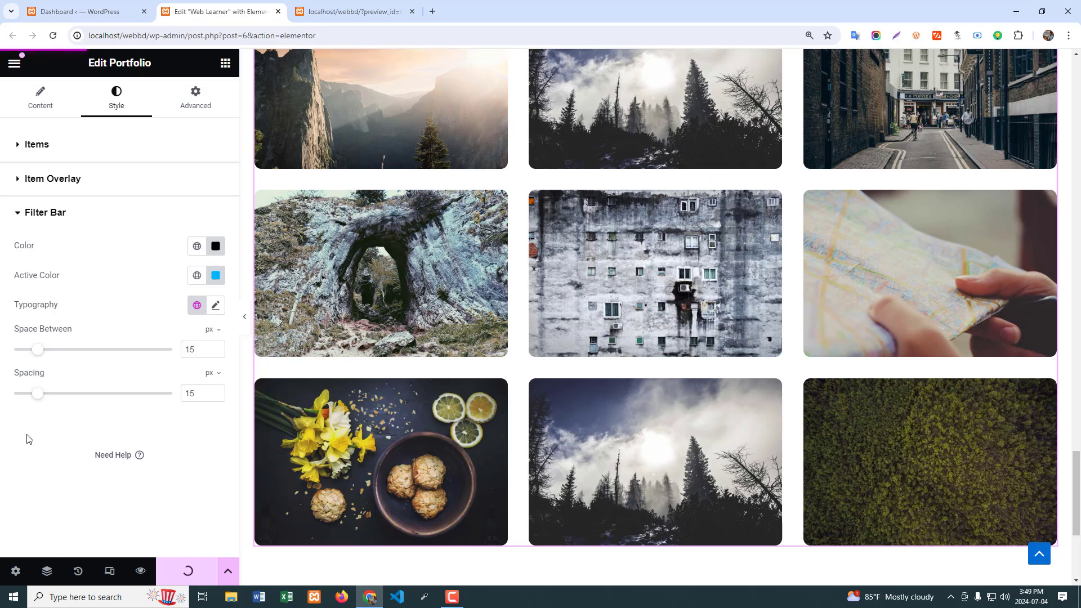
# Step: Reload the previewed page in its browser tab and check the portfolio's filter bar styling and item overlays
pyautogui.click(349, 11)
pyautogui.press('F5')
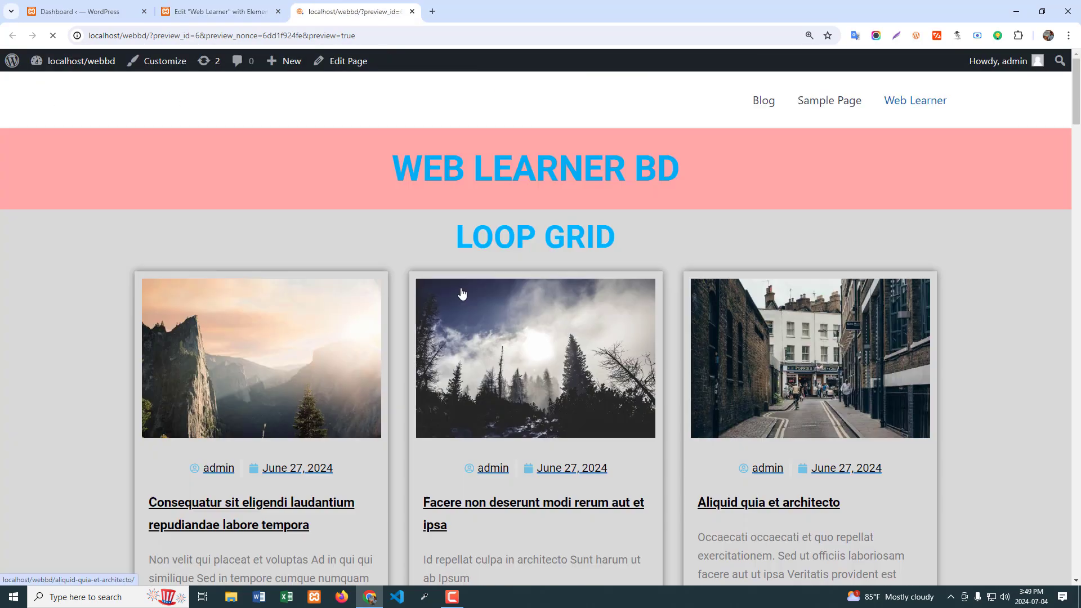
pyautogui.scroll(-20, 547, 394)
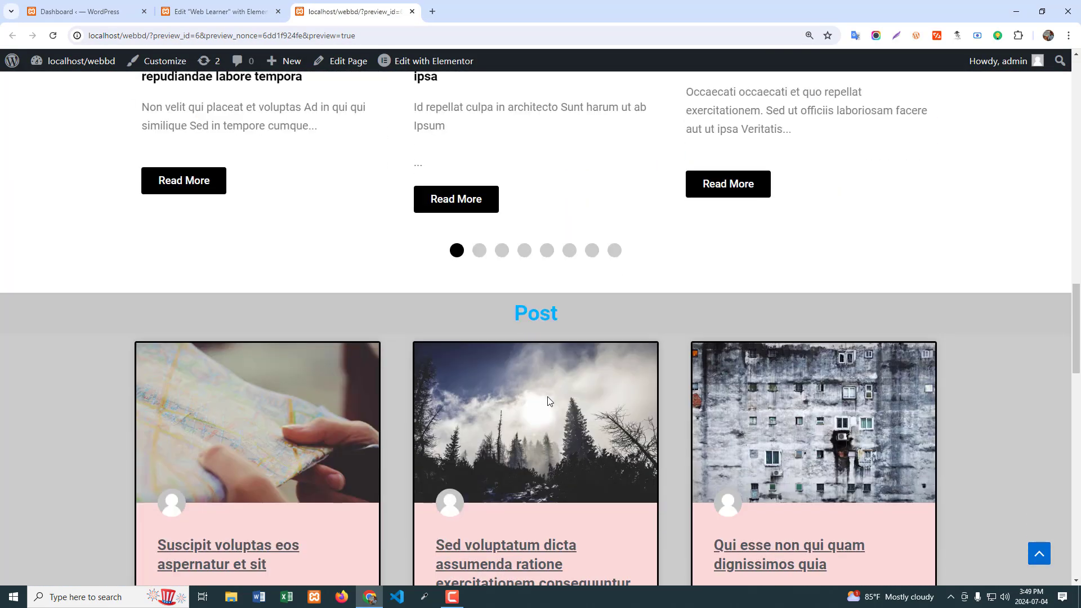
pyautogui.scroll(-2, 548, 398)
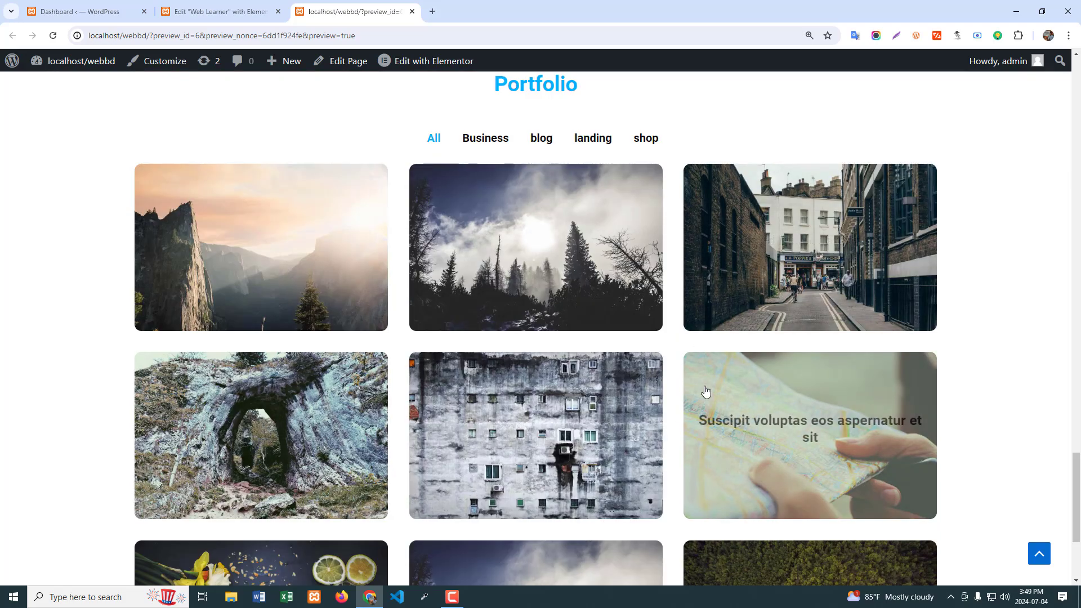
# Step: Open the portfolio item "Sed voluptatum dicta assumenda ratione exercitationem consequuntur", look through its post, and return to the Elementor editor
pyautogui.scroll(-4, 705, 394)
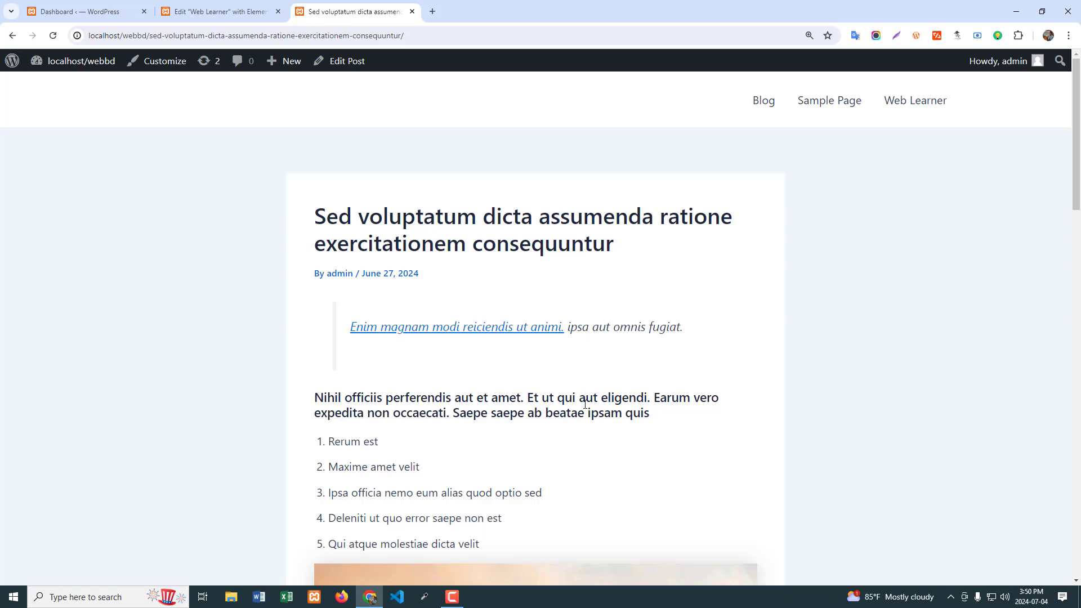
pyautogui.scroll(-20, 588, 463)
pyautogui.scroll(8, 588, 463)
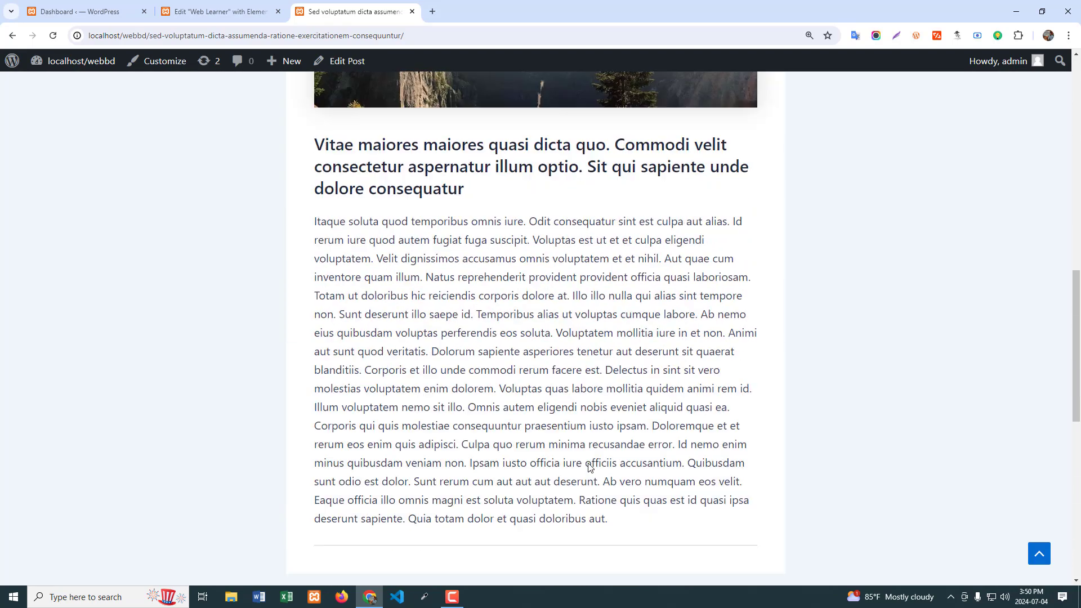
pyautogui.scroll(10, 589, 467)
pyautogui.scroll(4, 449, 295)
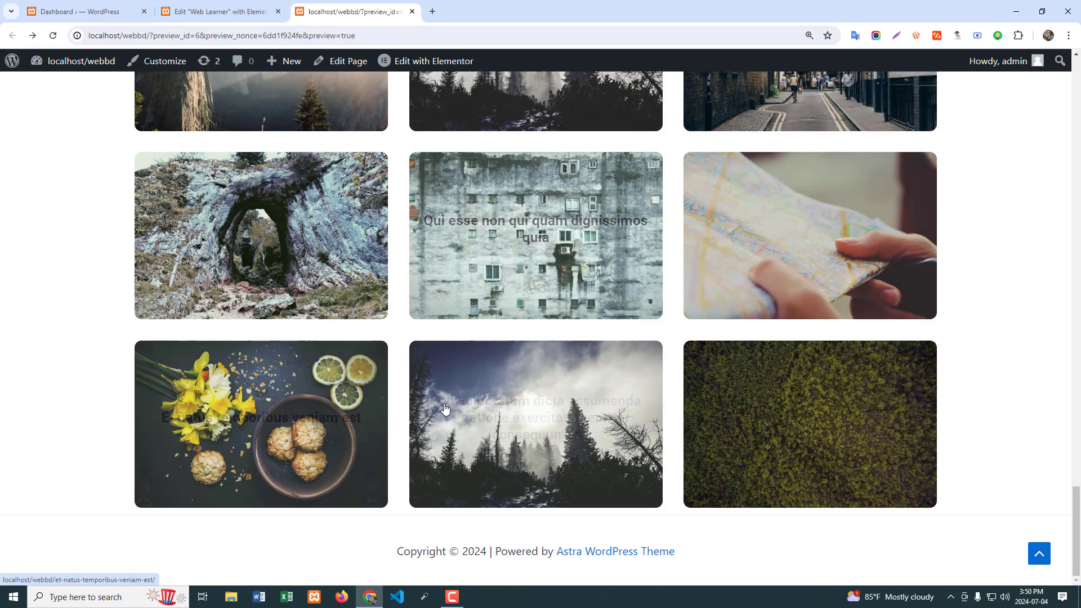
pyautogui.click(224, 11)
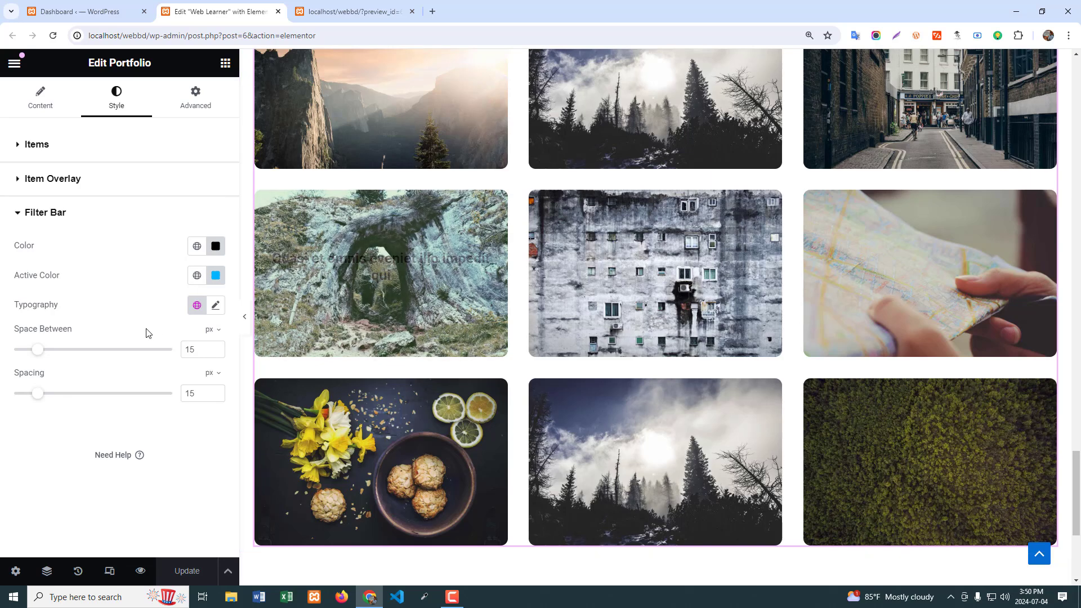